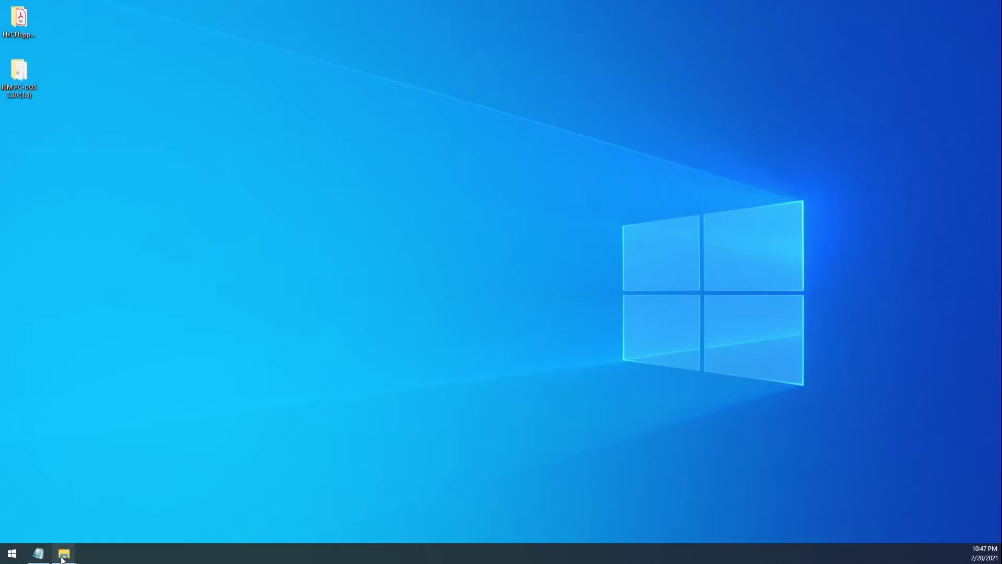
- Restore the drive E: window and move it lower and to the left
{"action": "mouse_move", "coordinate": [63, 554]}
{"action": "left_click", "coordinate": [64, 522]}
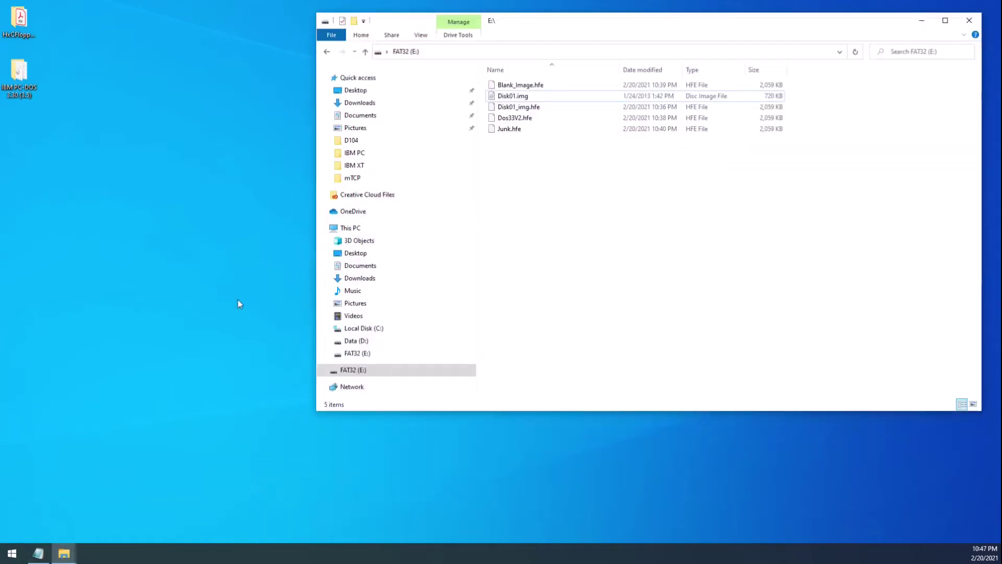
{"action": "left_click_drag", "start_coordinate": [568, 17], "coordinate": [496, 51]}
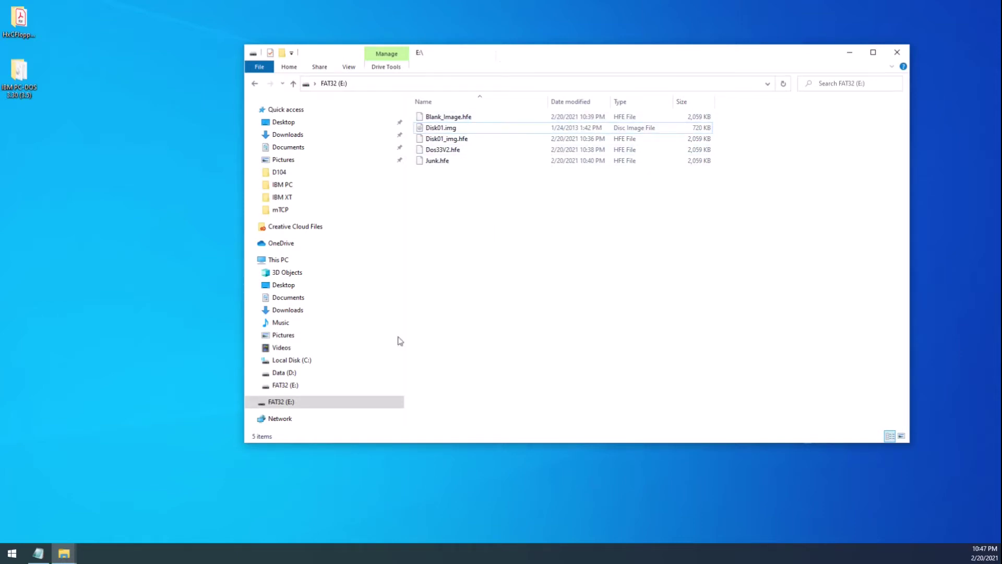
- Quick-format FAT32 (E:) as FAT32, confirm the data-erase warning, and close the format dialog
{"action": "right_click", "coordinate": [313, 400]}
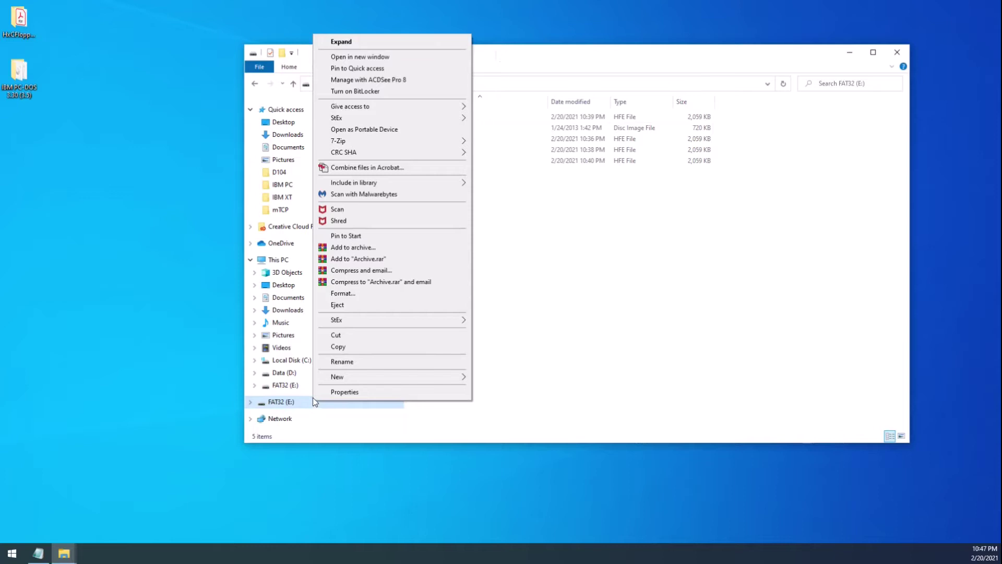
{"action": "left_click", "coordinate": [343, 293]}
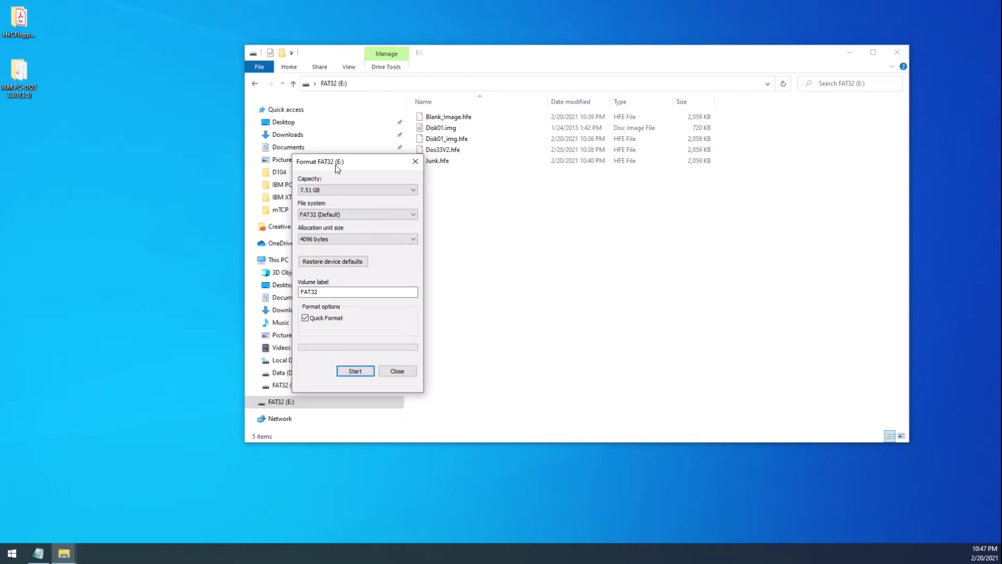
{"action": "left_click", "coordinate": [357, 372]}
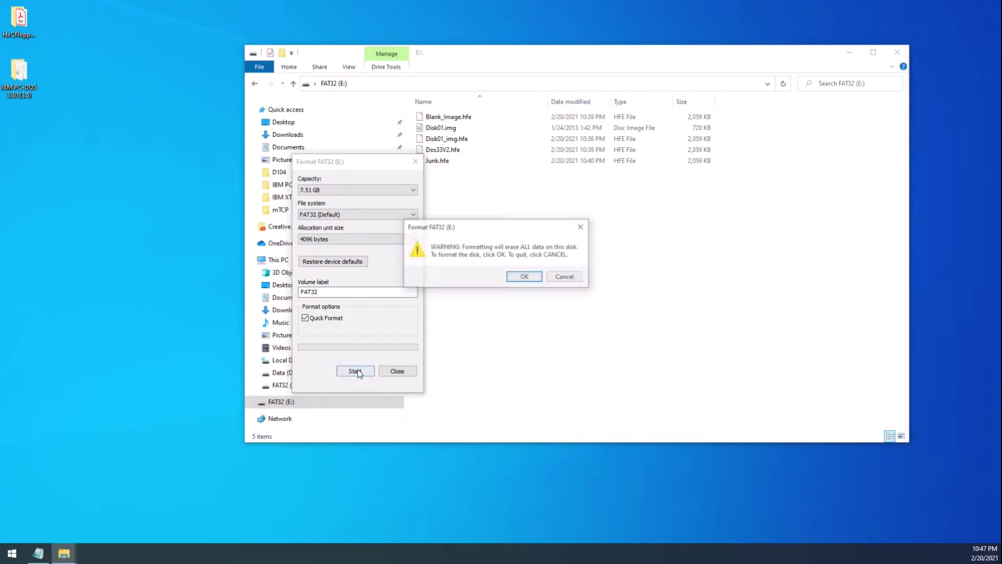
{"action": "left_click", "coordinate": [530, 277]}
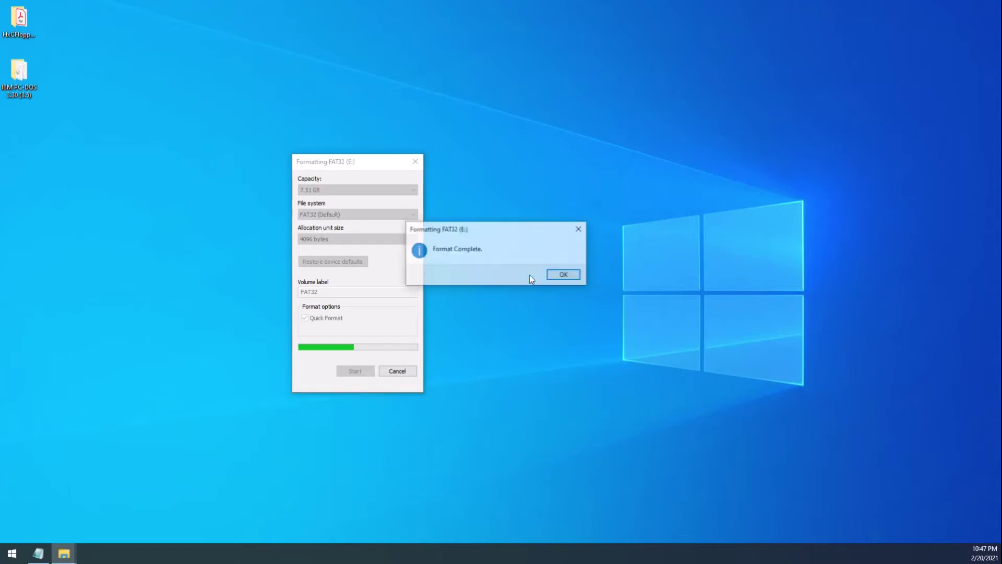
{"action": "left_click", "coordinate": [564, 275]}
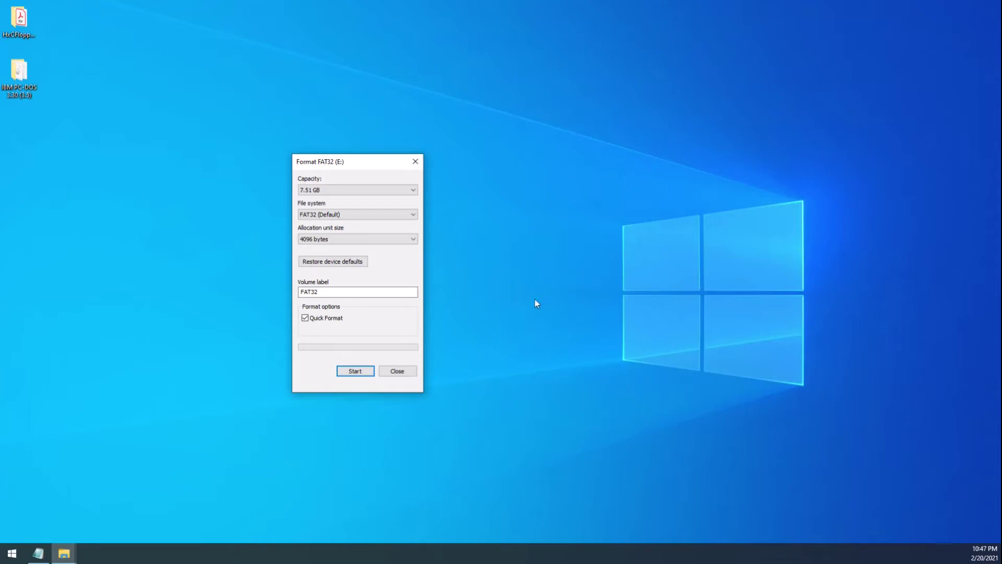
{"action": "left_click", "coordinate": [403, 370]}
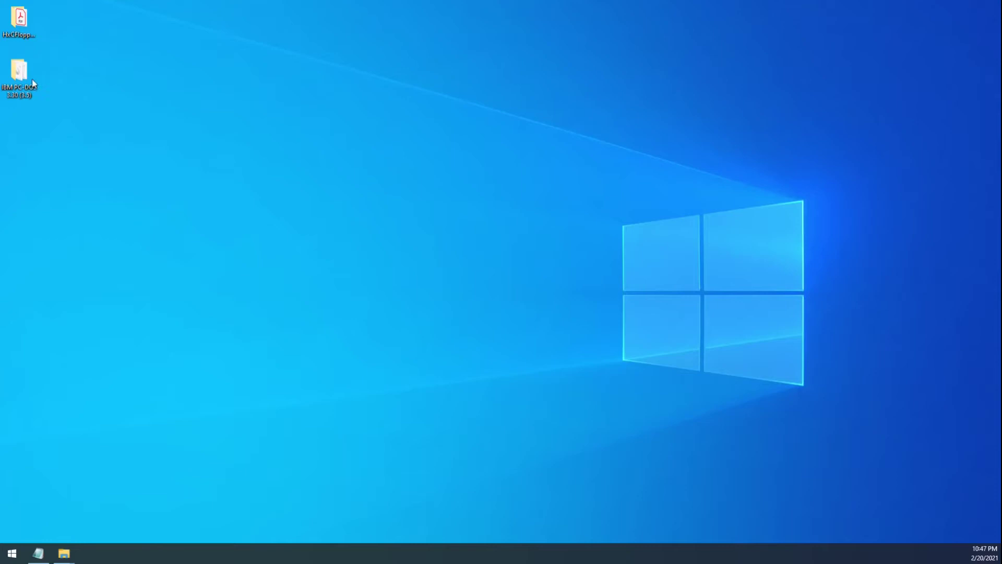
- Place the IBM PC-DOS 3.30 (3.5) folder beside empty drive E: and right-drag Disk01.img onto E:
{"action": "double_click", "coordinate": [16, 79]}
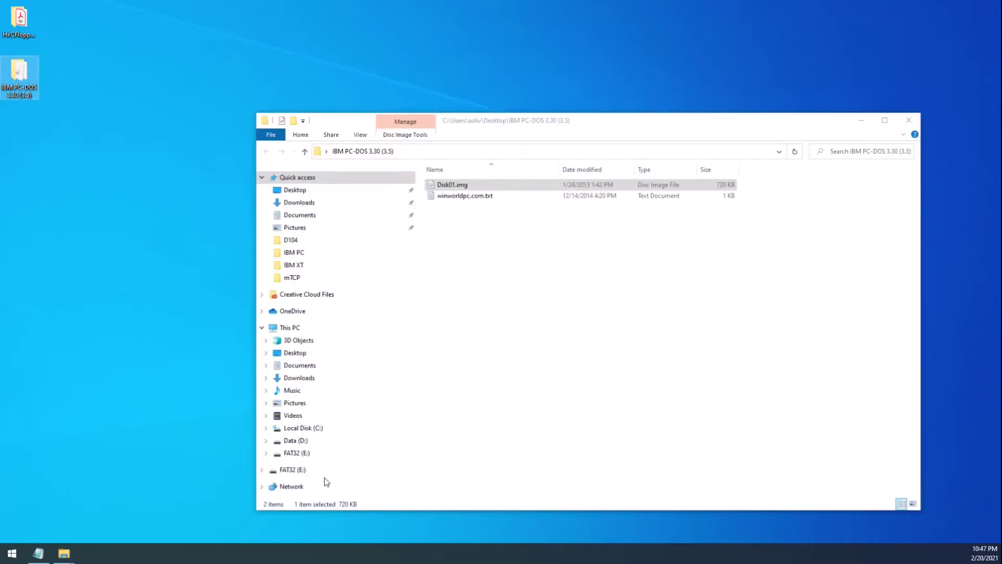
{"action": "left_click", "coordinate": [323, 469]}
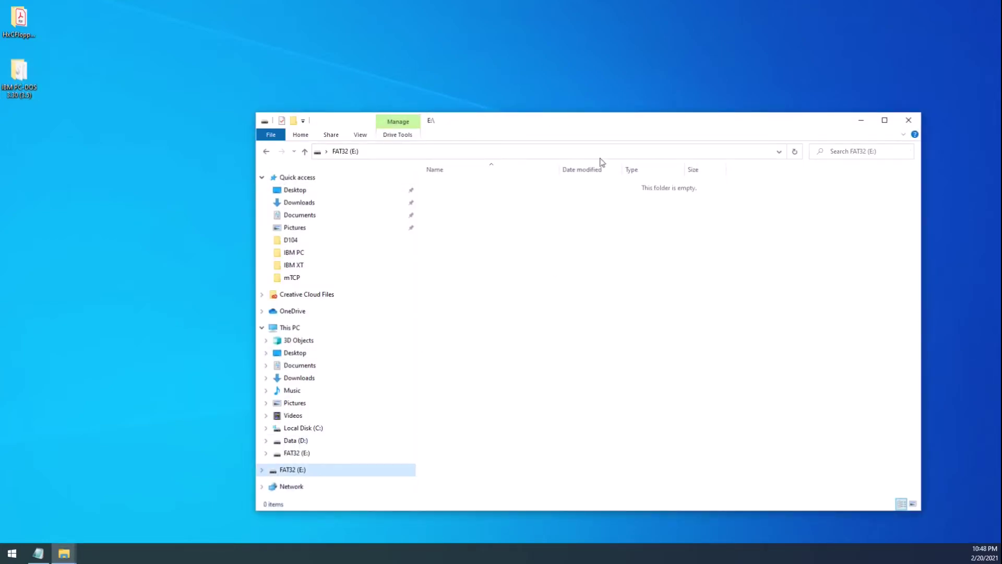
{"action": "left_click_drag", "start_coordinate": [610, 122], "coordinate": [674, 23]}
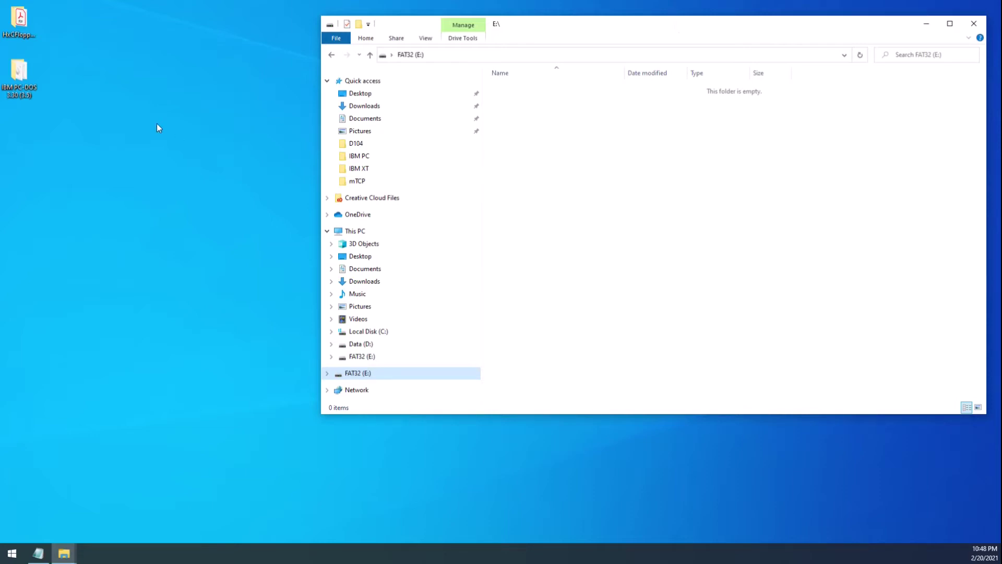
{"action": "double_click", "coordinate": [26, 72]}
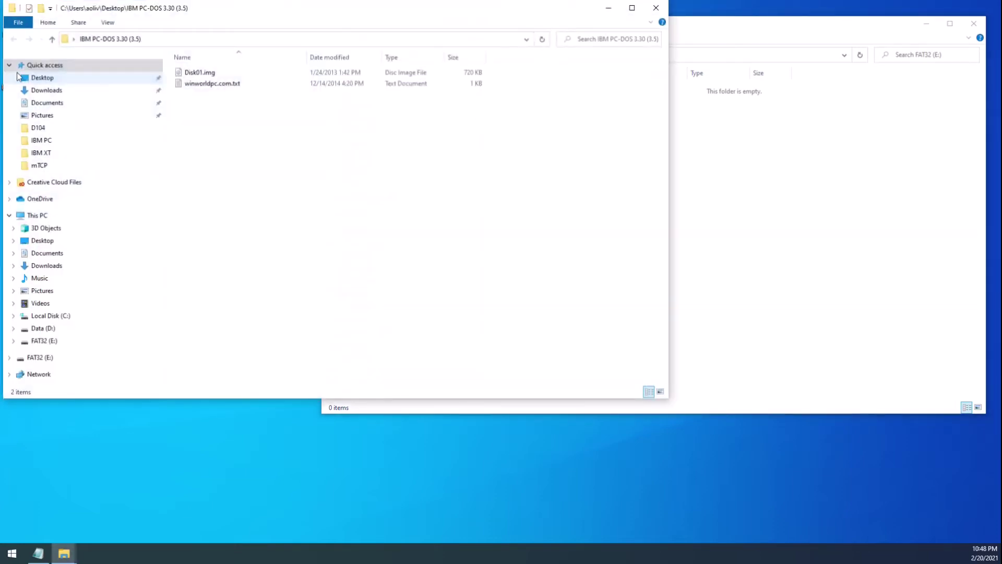
{"action": "left_click_drag", "start_coordinate": [266, 12], "coordinate": [284, 155]}
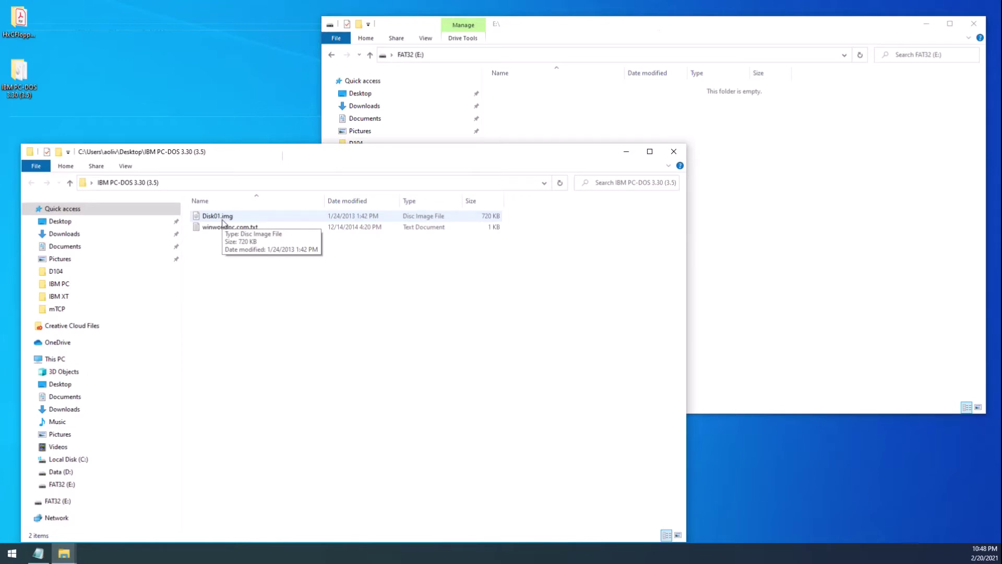
{"action": "left_click_drag", "start_coordinate": [223, 217], "coordinate": [570, 116]}
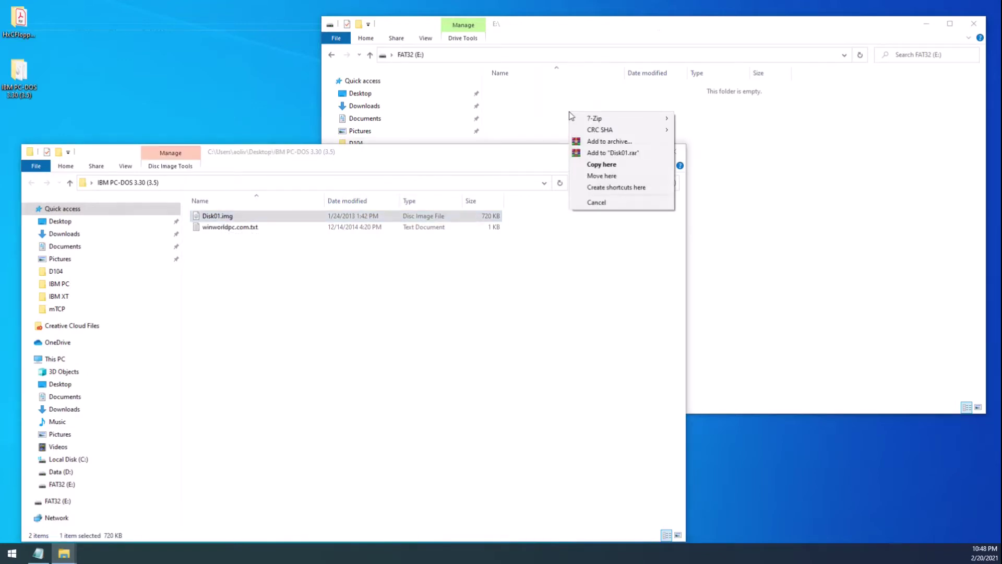
- Choose Copy here to put the 720 KB Disk01.img on E:, then close the PC-DOS folder window
{"action": "left_click", "coordinate": [600, 167]}
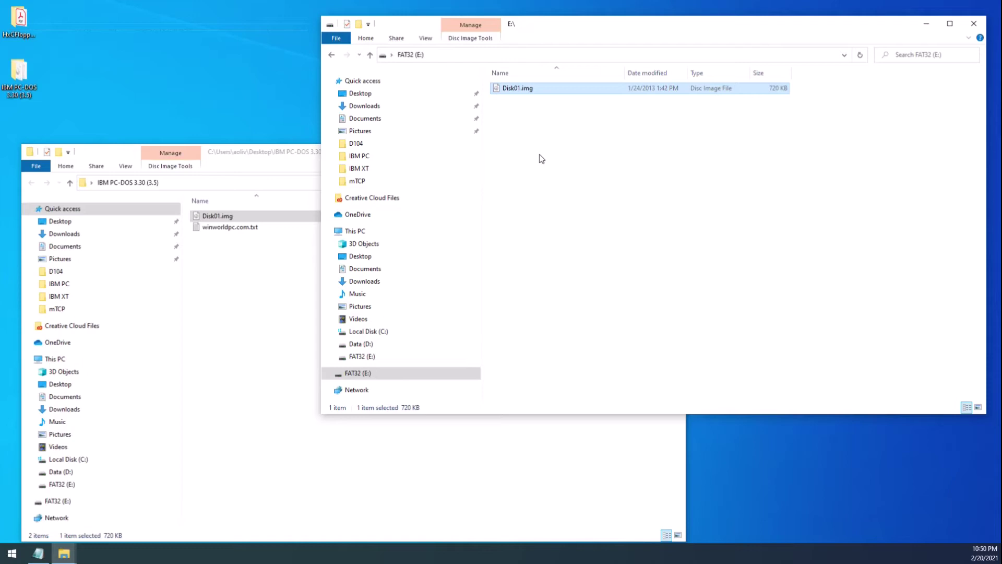
{"action": "left_click", "coordinate": [297, 154]}
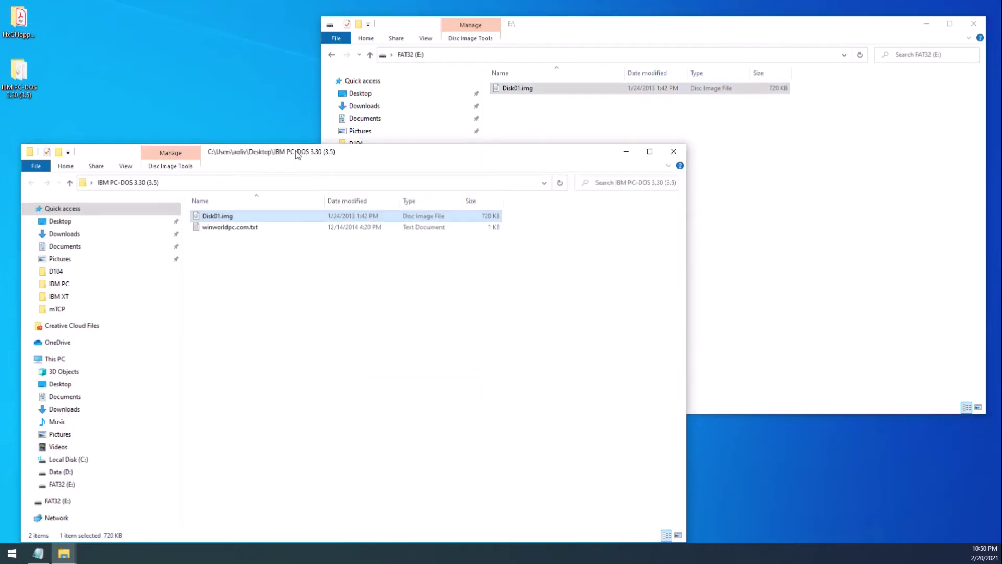
{"action": "left_click", "coordinate": [673, 153]}
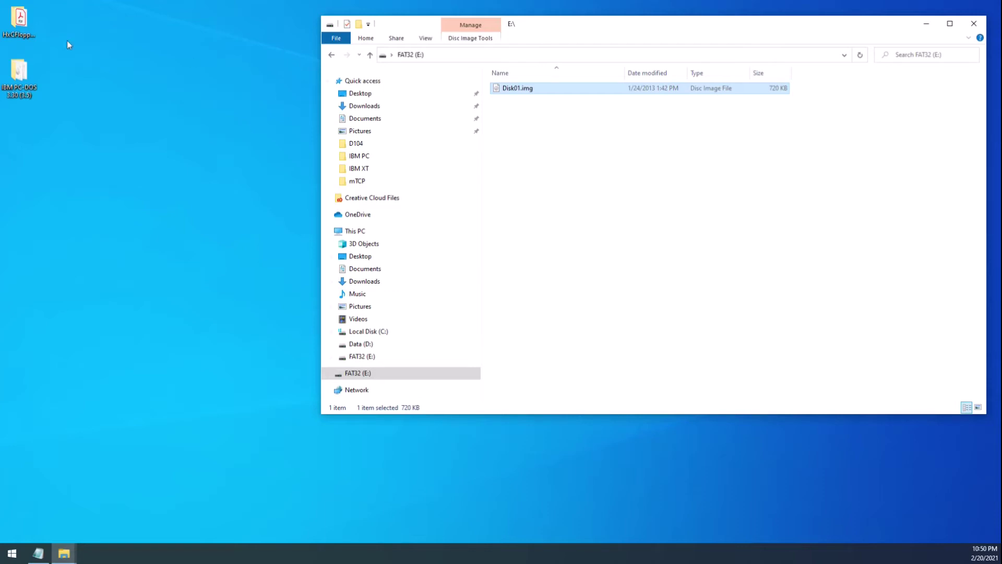
- Launch HxCFloppyEmulator from HxCFloppyEmulator_soft\HxCFloppyEmulator_Software\Windows and minimize that folder window
{"action": "double_click", "coordinate": [20, 20]}
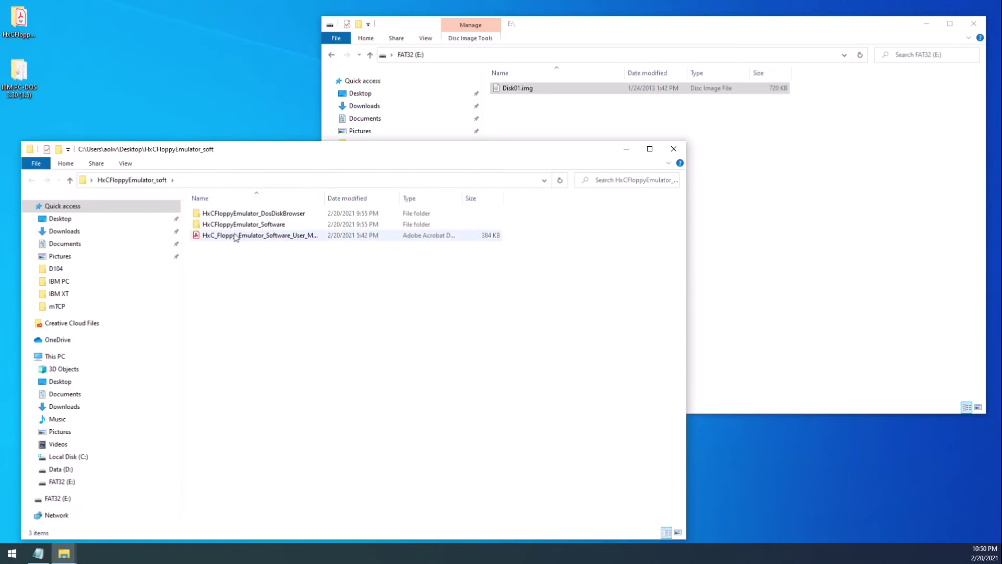
{"action": "double_click", "coordinate": [264, 224]}
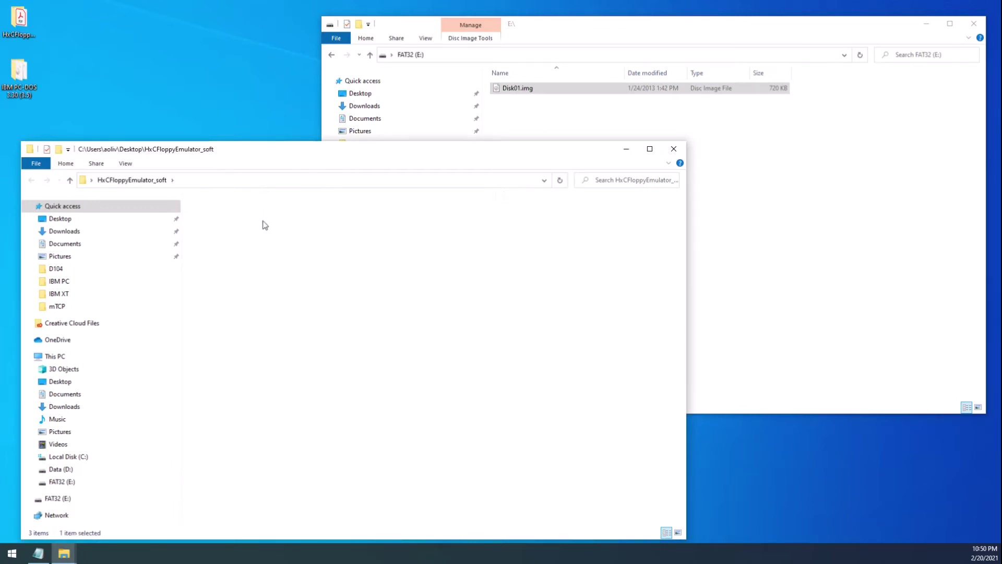
{"action": "double_click", "coordinate": [226, 224]}
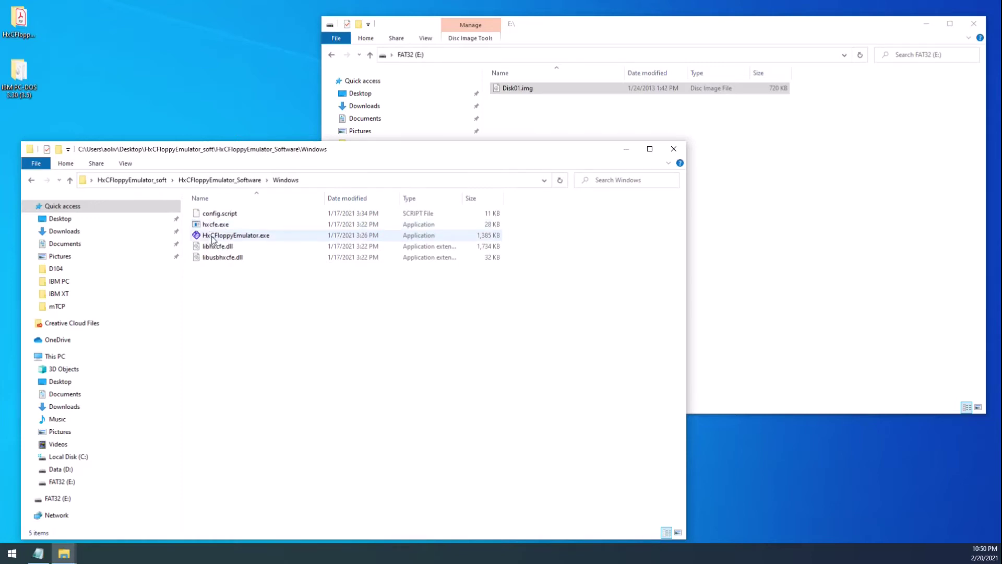
{"action": "left_click", "coordinate": [239, 181]}
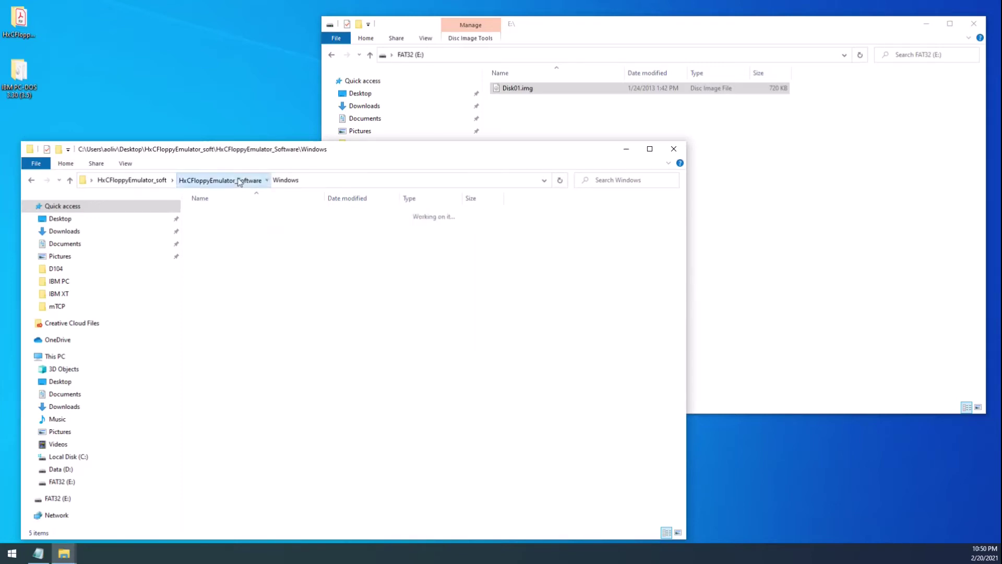
{"action": "double_click", "coordinate": [231, 224]}
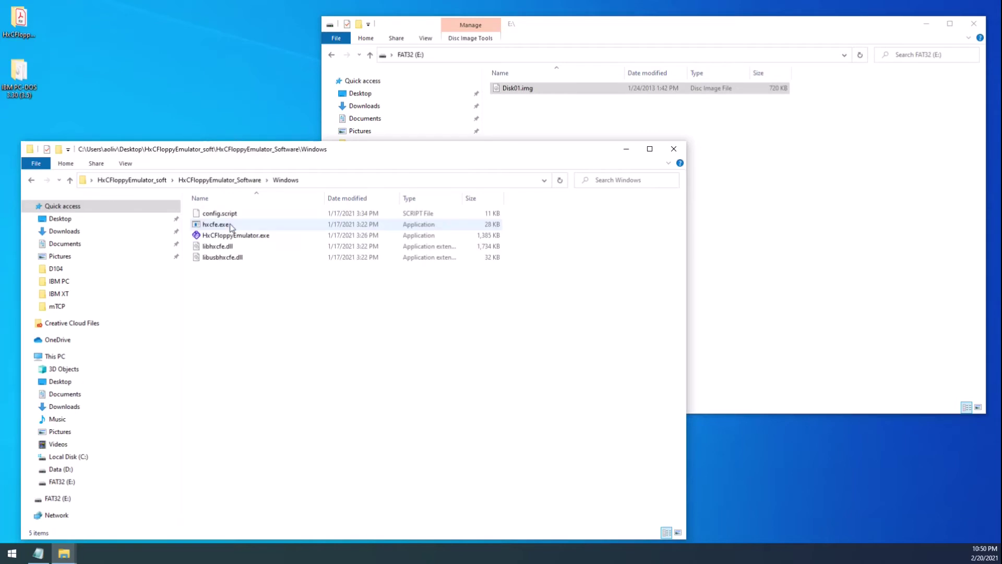
{"action": "double_click", "coordinate": [232, 235]}
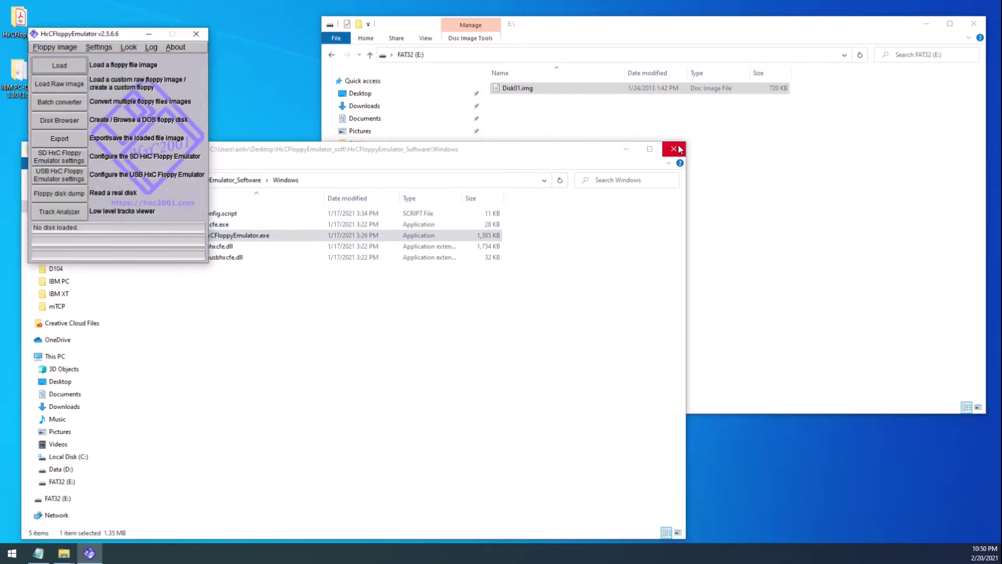
{"action": "left_click", "coordinate": [626, 149]}
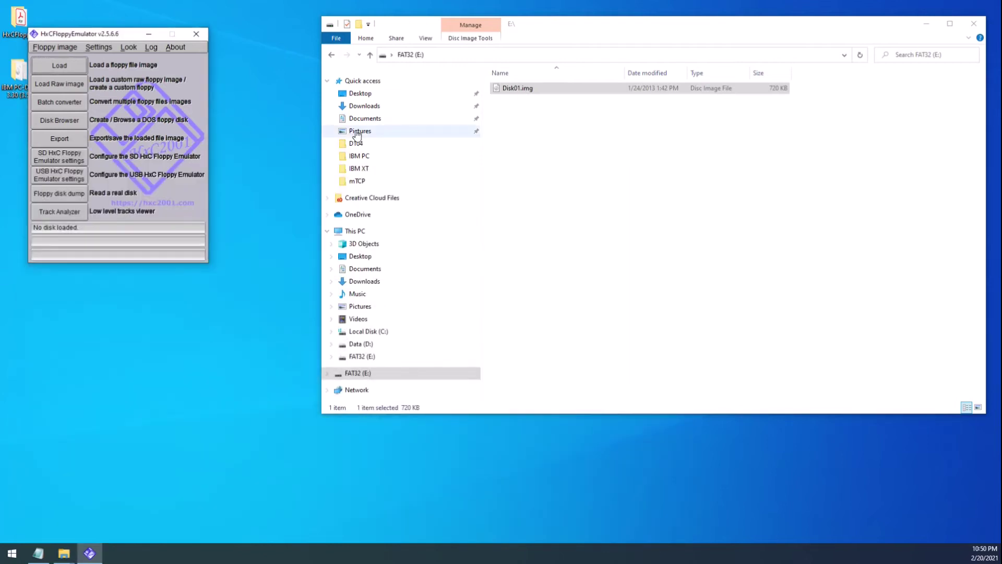
- Drag Disk01.img from the IBM PC-DOS 3.30 (3.5) folder into the emulator (84 tracks, 2 sides), then close the folder
{"action": "left_click_drag", "start_coordinate": [121, 33], "coordinate": [177, 45]}
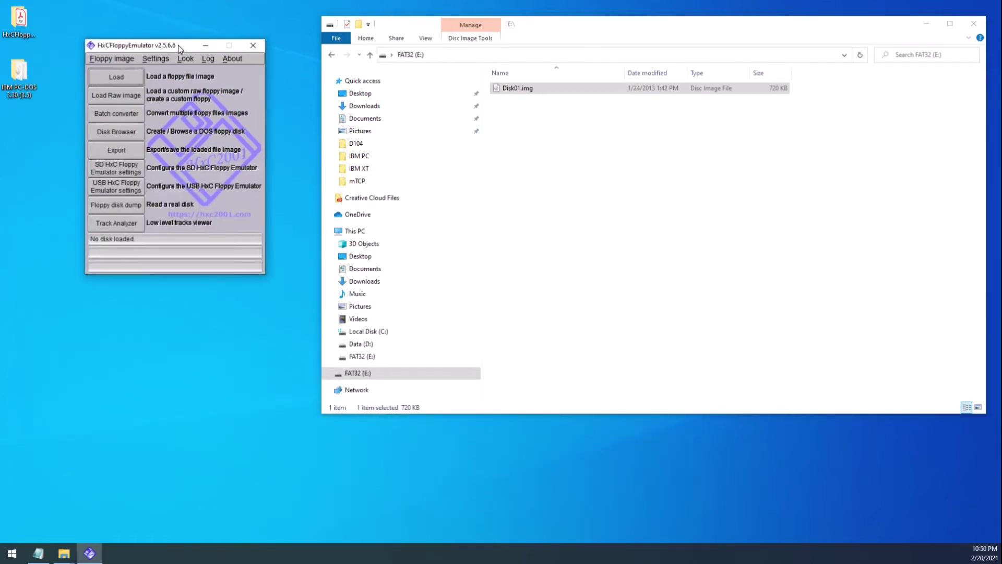
{"action": "left_click", "coordinate": [514, 91]}
{"action": "double_click", "coordinate": [21, 75]}
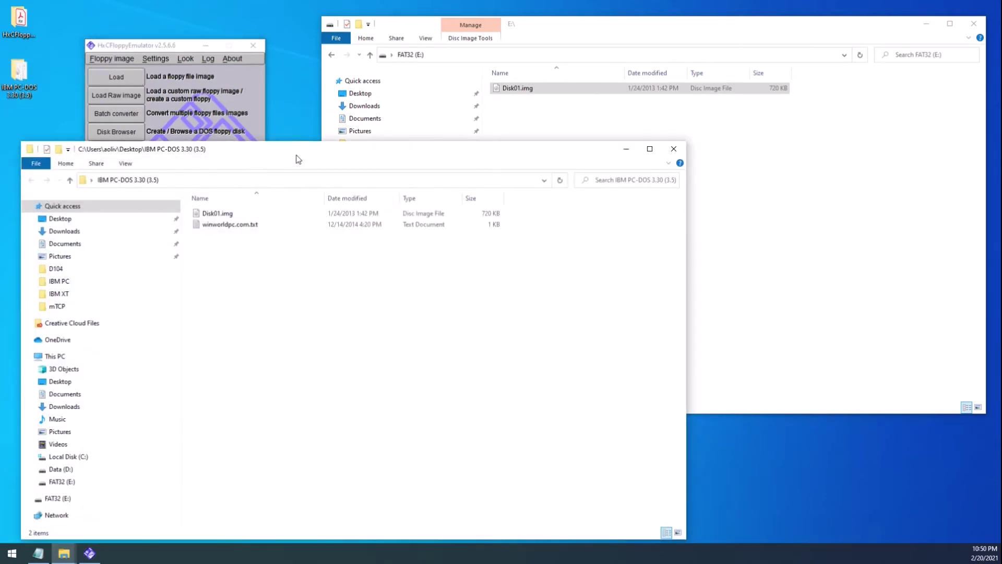
{"action": "left_click_drag", "start_coordinate": [298, 156], "coordinate": [490, 131]}
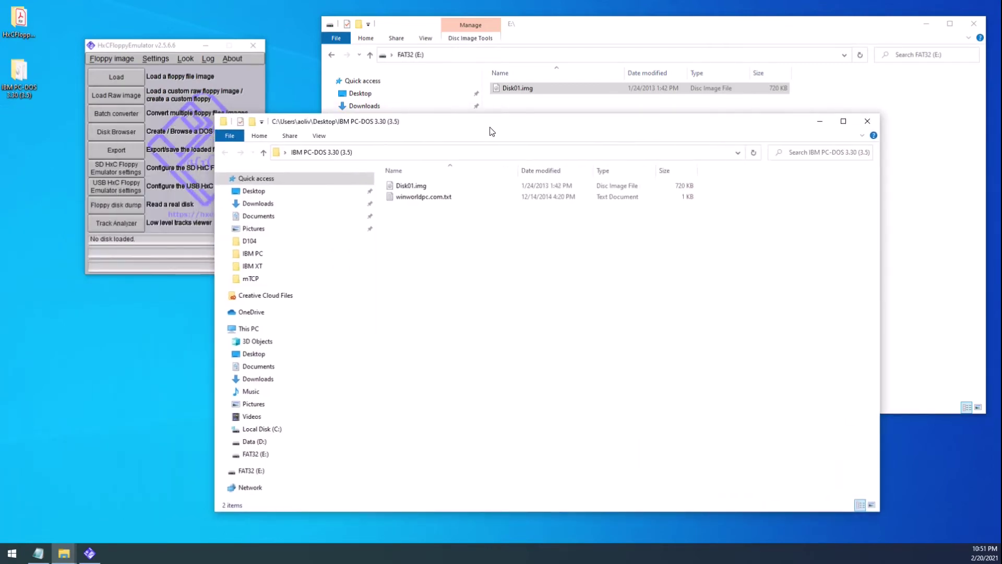
{"action": "left_click", "coordinate": [417, 187]}
{"action": "left_click_drag", "start_coordinate": [417, 188], "coordinate": [203, 176]}
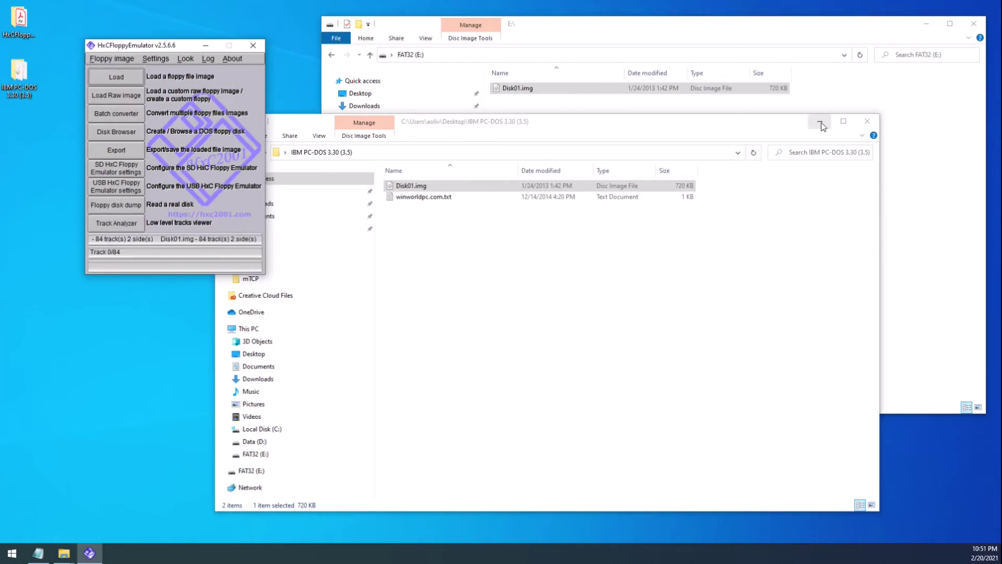
{"action": "left_click", "coordinate": [863, 121]}
{"action": "left_click", "coordinate": [863, 121]}
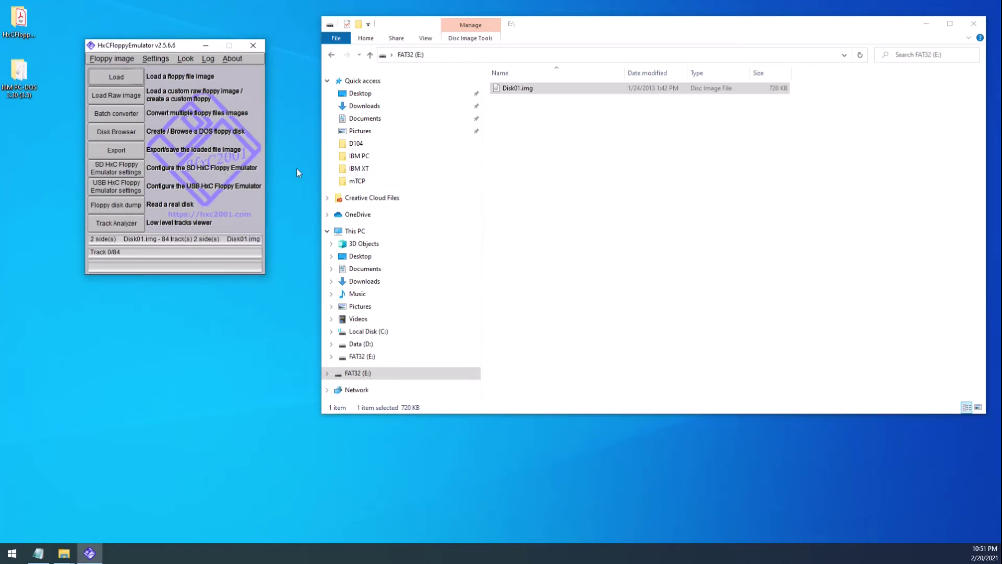
- Export the loaded disk to E: as HFE file Disk01_img.hfe and refresh the drive listing
{"action": "left_click", "coordinate": [123, 153]}
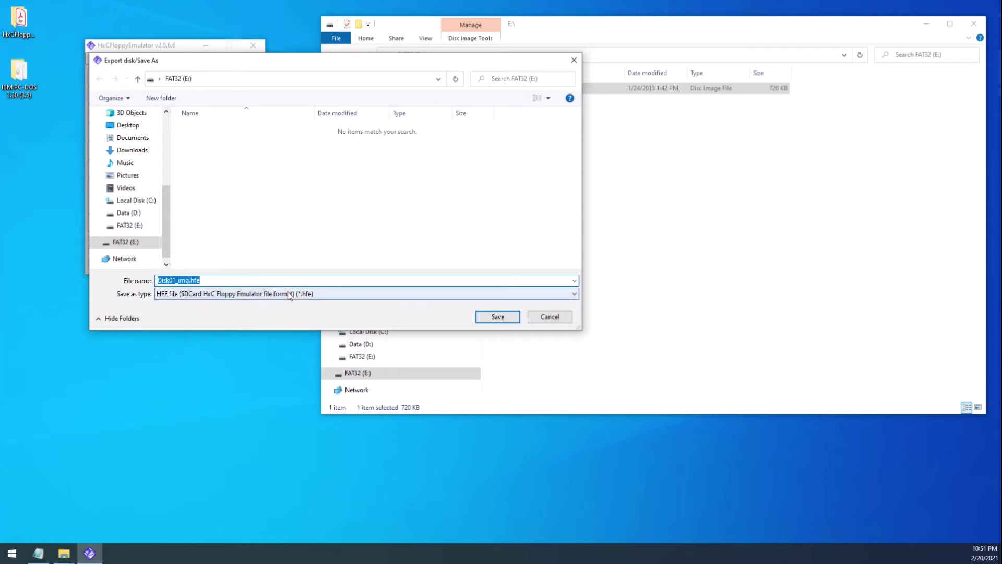
{"action": "left_click", "coordinate": [488, 321]}
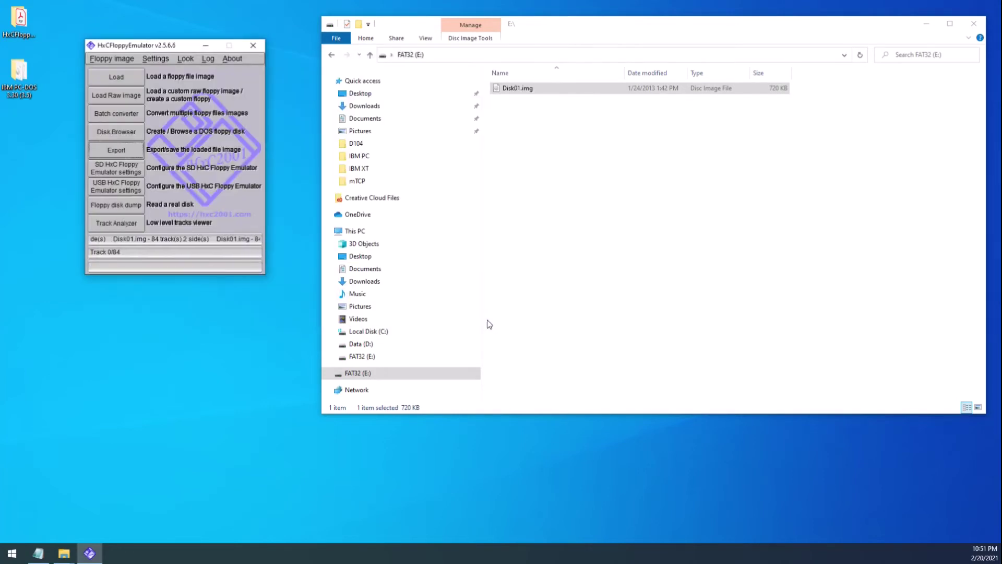
{"action": "right_click", "coordinate": [551, 157]}
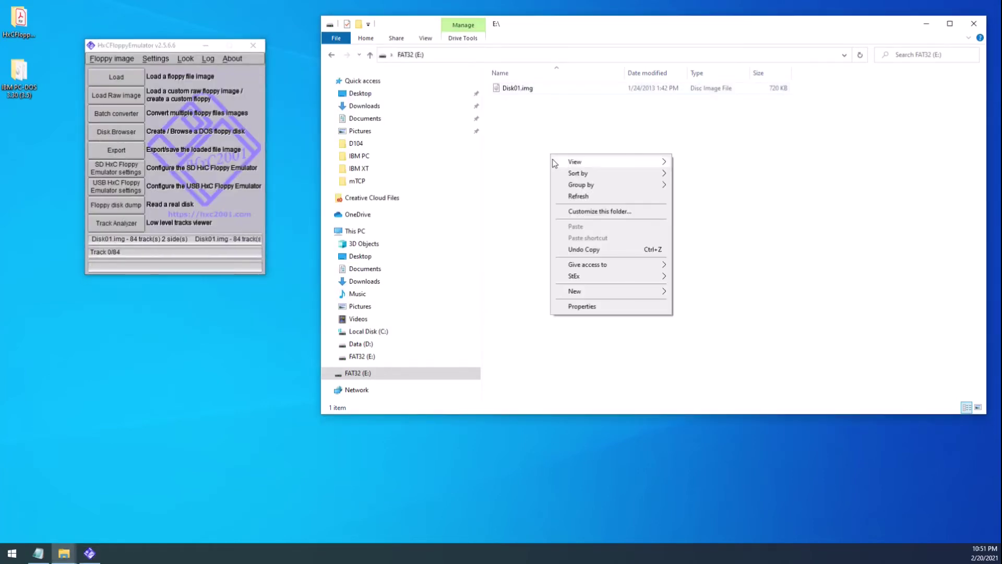
{"action": "left_click", "coordinate": [578, 196]}
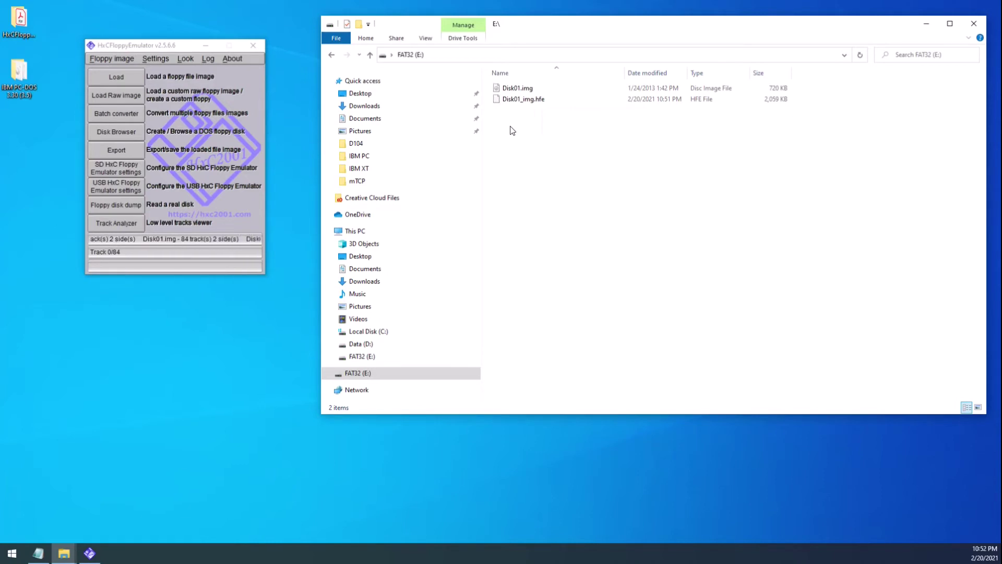
- In the Disk Browser, create a blank 3"5 720KB DSDD FAT12 disk with 713.00 KB free
{"action": "left_click", "coordinate": [115, 132]}
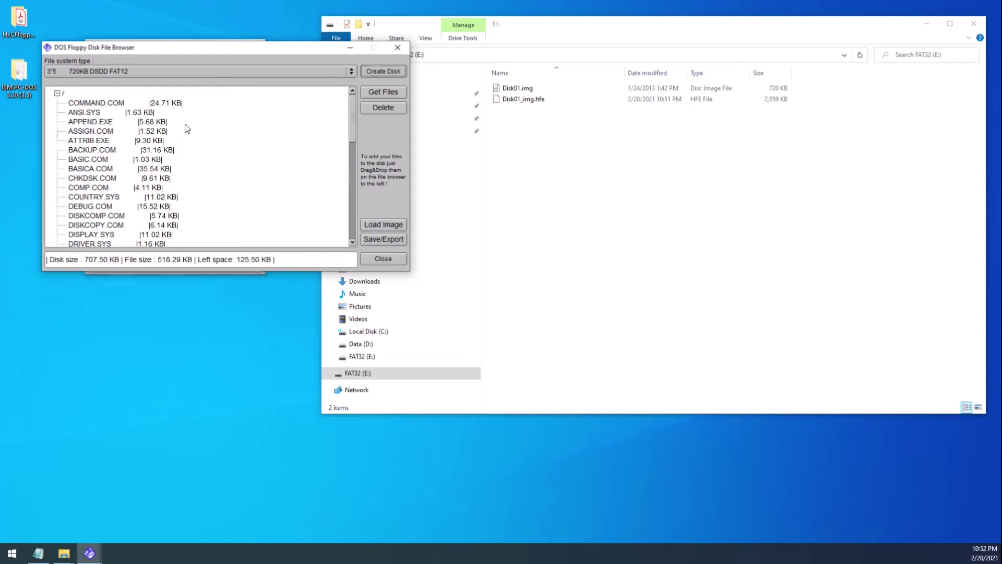
{"action": "left_click", "coordinate": [320, 74]}
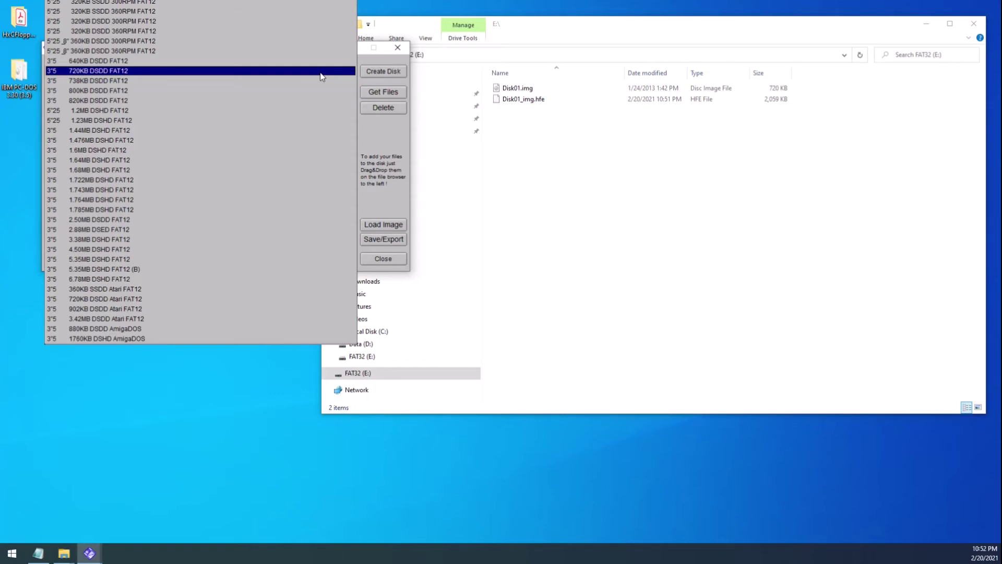
{"action": "left_click", "coordinate": [321, 77]}
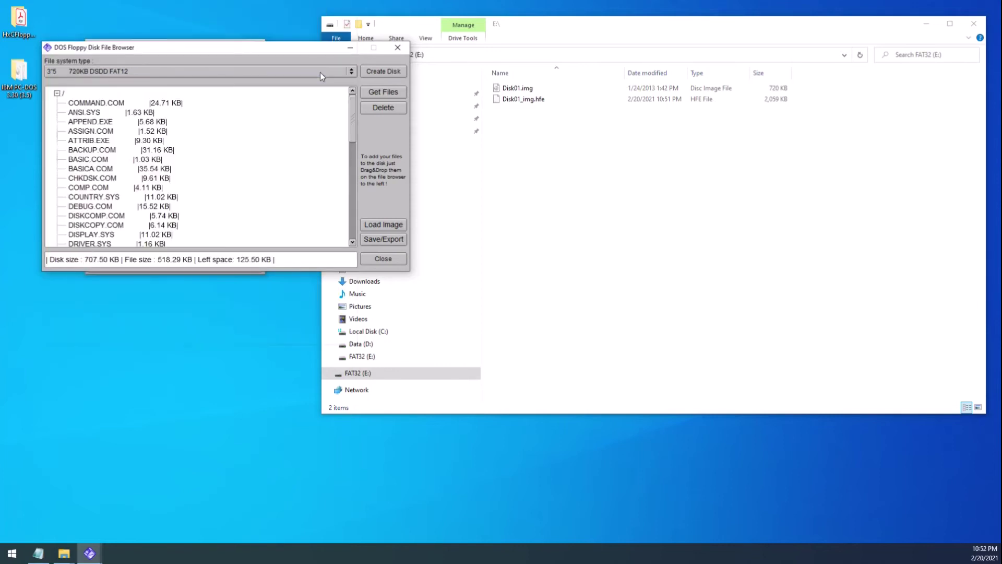
{"action": "left_click", "coordinate": [385, 74]}
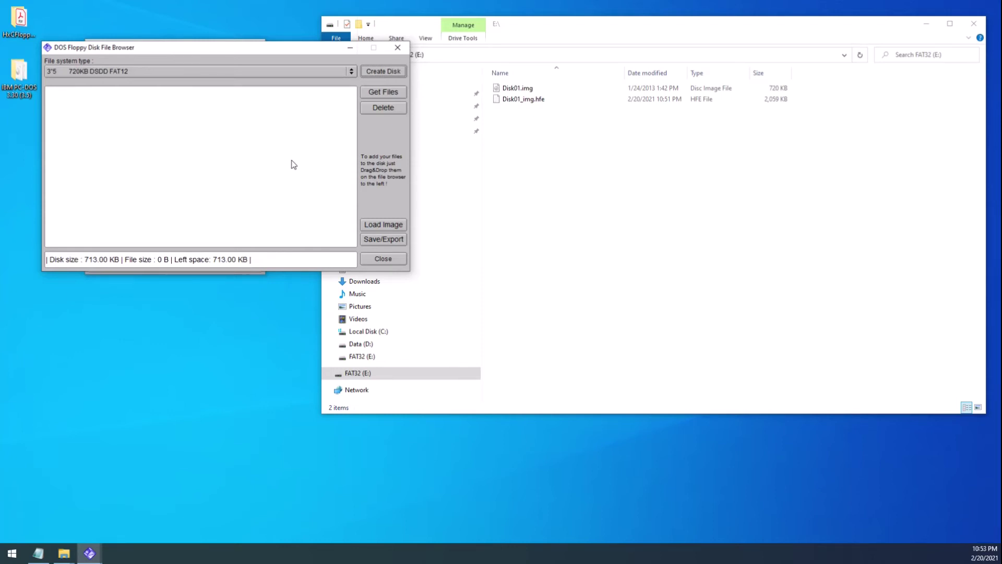
- Export the empty disk to E: as Blank_Image.hfe and refresh the Explorer listing
{"action": "left_click", "coordinate": [375, 238]}
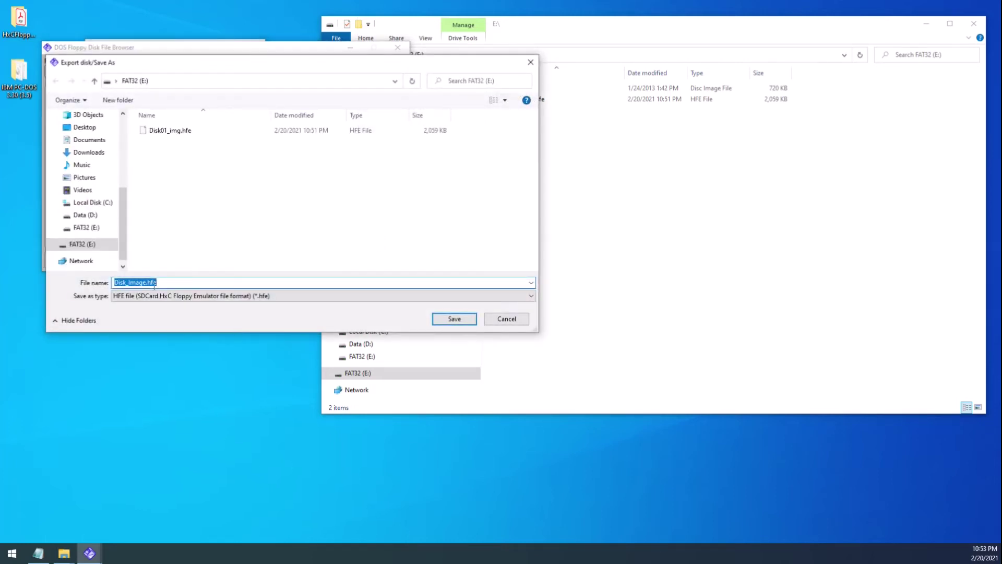
{"action": "double_click", "coordinate": [143, 282]}
{"action": "type", "text": "Blank_Image"}
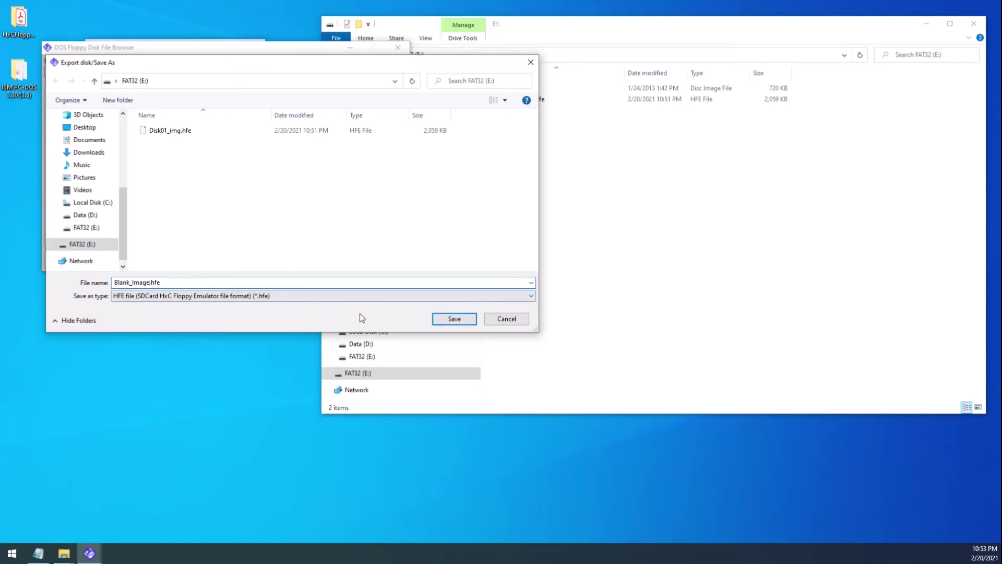
{"action": "left_click", "coordinate": [454, 320]}
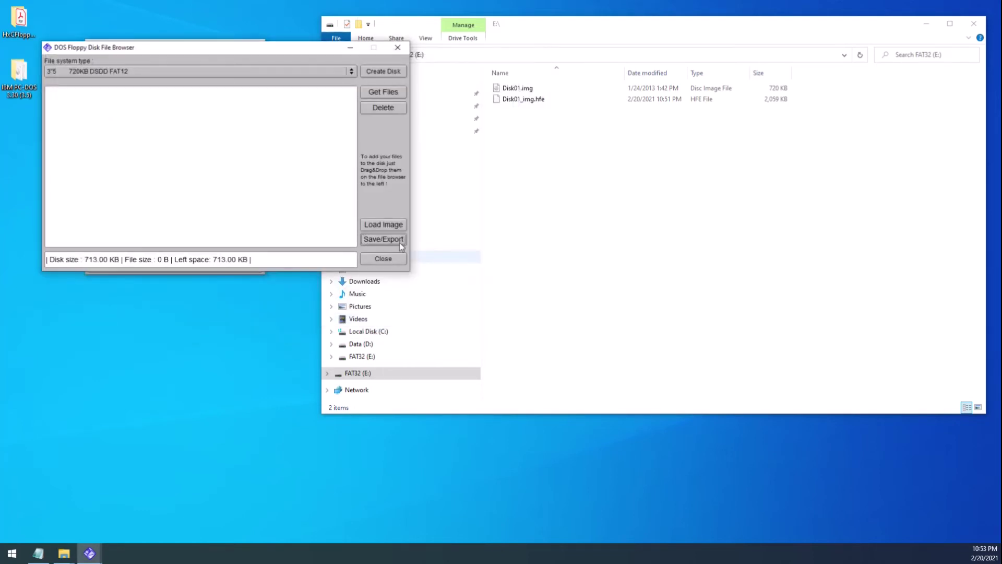
{"action": "right_click", "coordinate": [557, 184]}
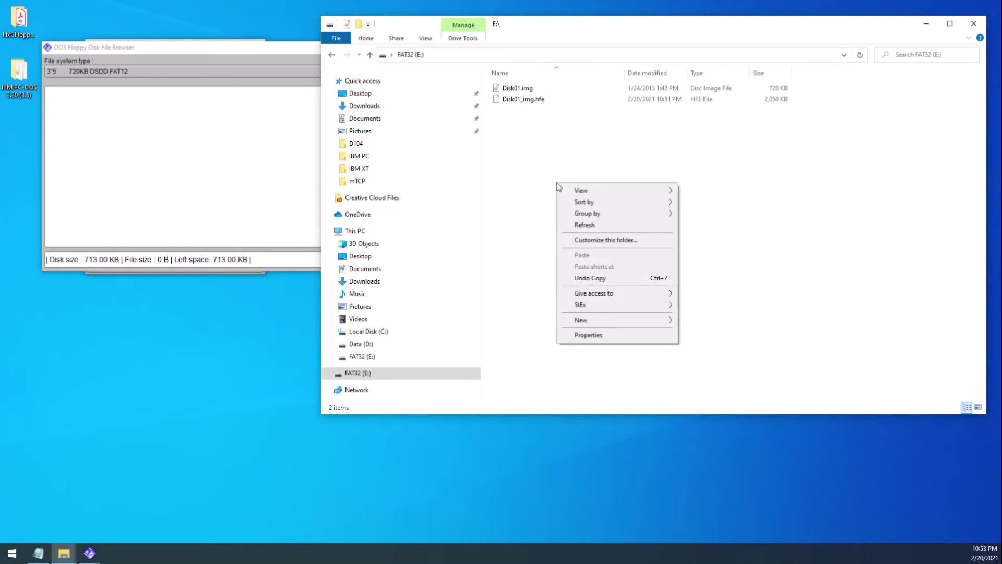
{"action": "left_click", "coordinate": [581, 225]}
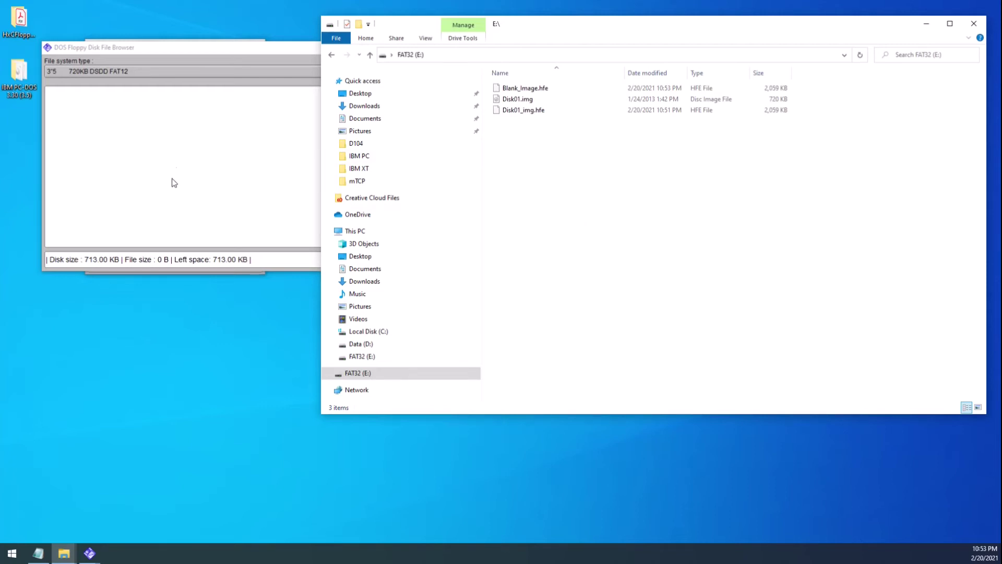
- Start another fresh empty disk in the DOS floppy browser and move the browser aside
{"action": "left_click", "coordinate": [171, 49]}
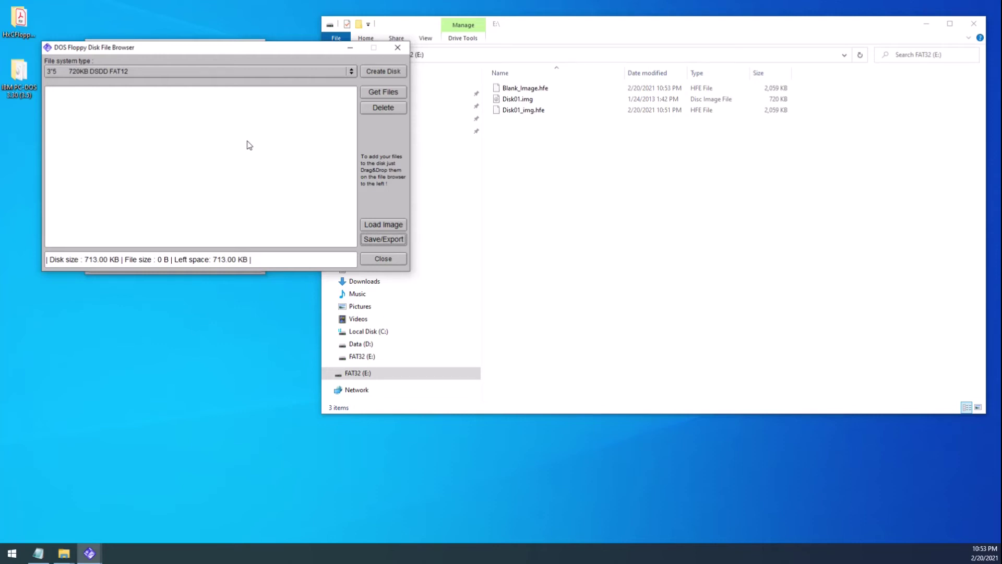
{"action": "left_click", "coordinate": [376, 72]}
{"action": "left_click_drag", "start_coordinate": [300, 51], "coordinate": [566, 80]}
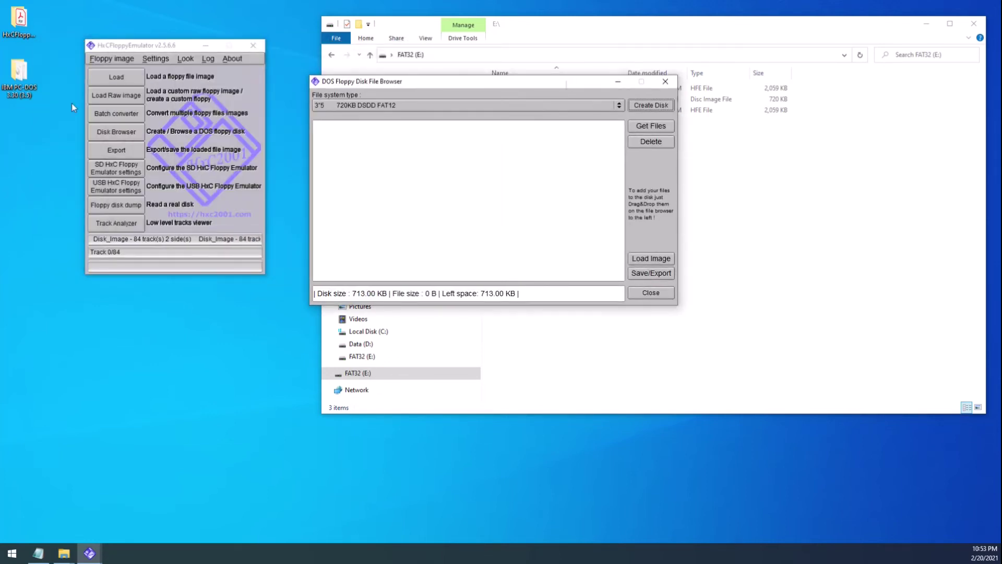
- Drag COPYING, COPYING_FULL and hxcfloppyemulator_soft_release_notes.txt onto the disk (579.00 KB free), then close the source folder
{"action": "left_click", "coordinate": [10, 17]}
{"action": "double_click", "coordinate": [10, 17]}
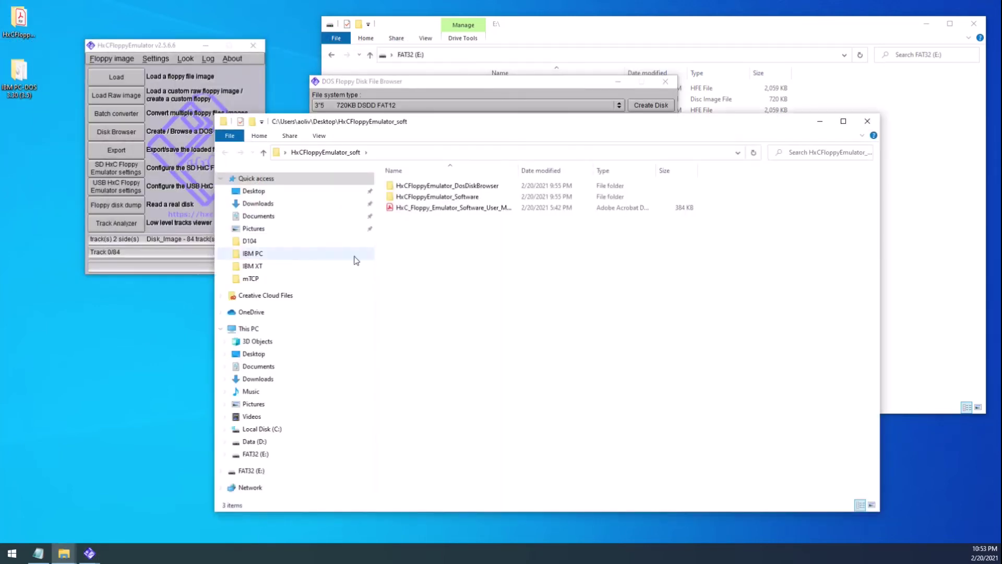
{"action": "left_click", "coordinate": [446, 198]}
{"action": "double_click", "coordinate": [447, 199]}
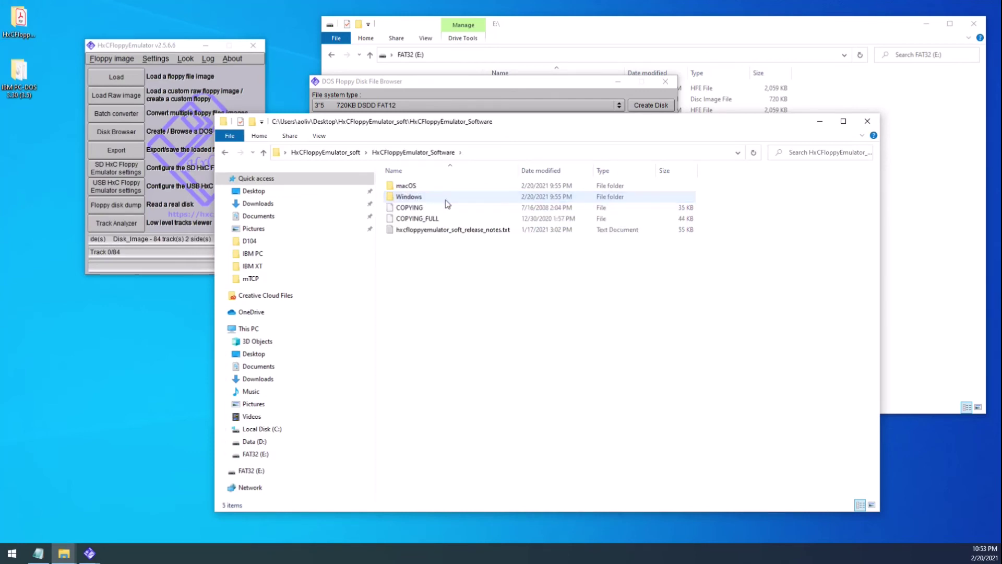
{"action": "left_click", "coordinate": [417, 209]}
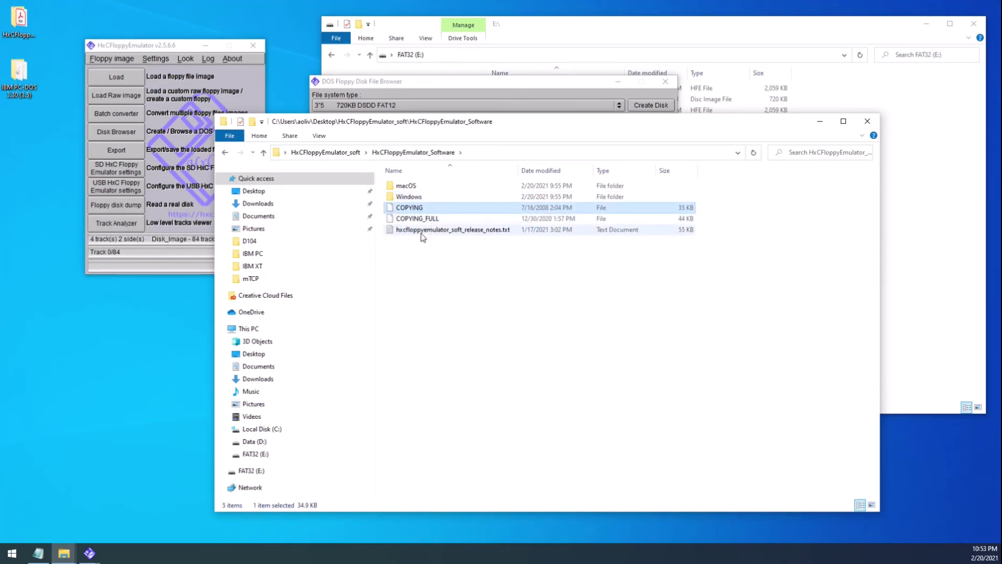
{"action": "left_click", "coordinate": [422, 230], "text": "shift"}
{"action": "left_click_drag", "start_coordinate": [473, 122], "coordinate": [481, 224]}
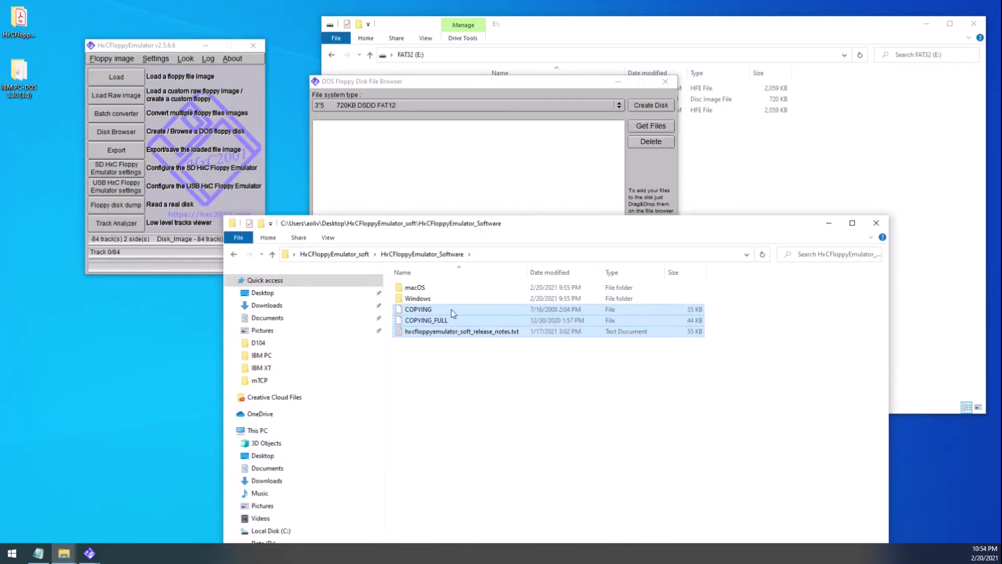
{"action": "left_click_drag", "start_coordinate": [451, 309], "coordinate": [469, 178]}
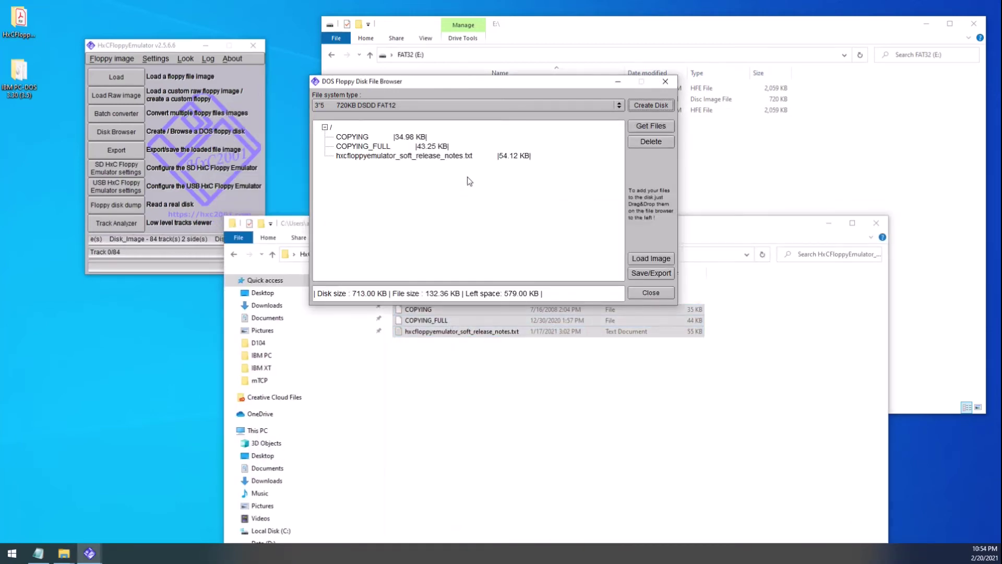
{"action": "left_click", "coordinate": [877, 223]}
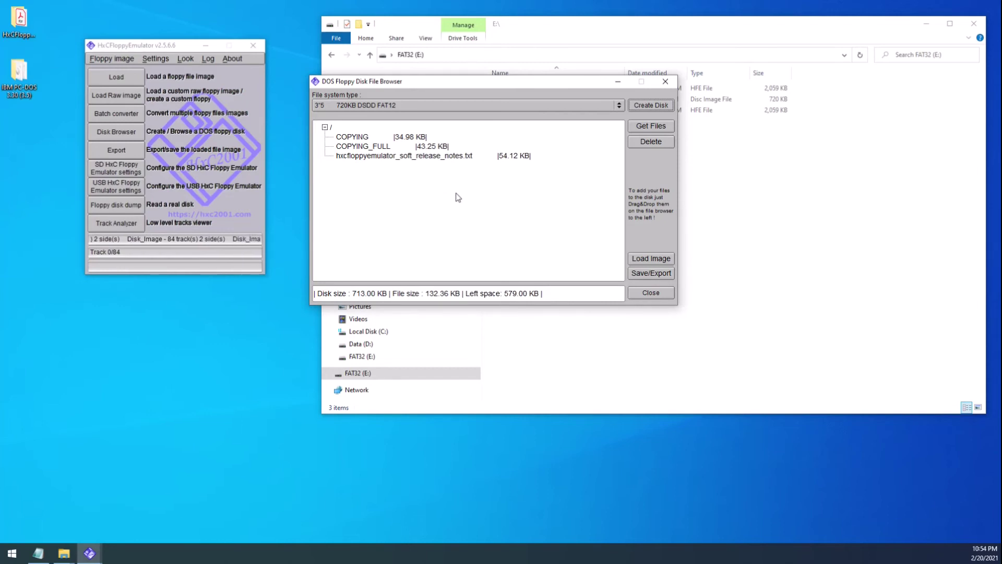
- Export the three-file disk to E: as Junk_Image.hfe and refresh the drive listing
{"action": "left_click", "coordinate": [665, 275]}
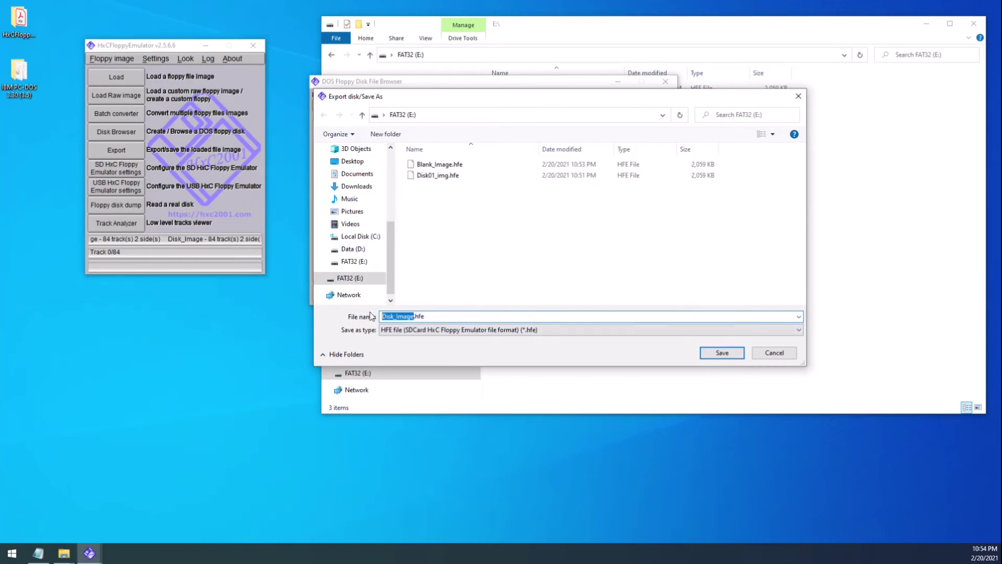
{"action": "type", "text": "Junk_Image"}
{"action": "left_click", "coordinate": [722, 353]}
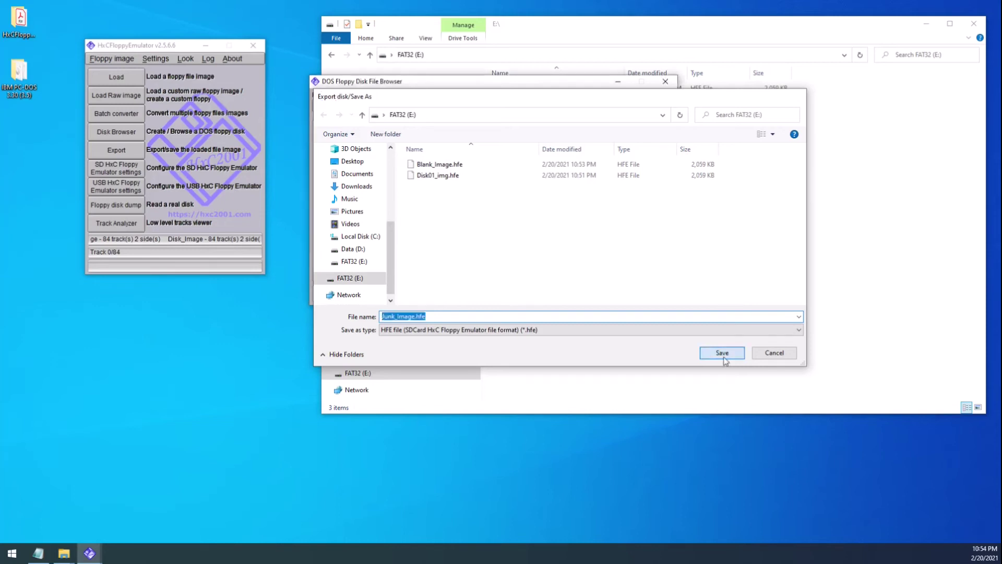
{"action": "left_click", "coordinate": [754, 191]}
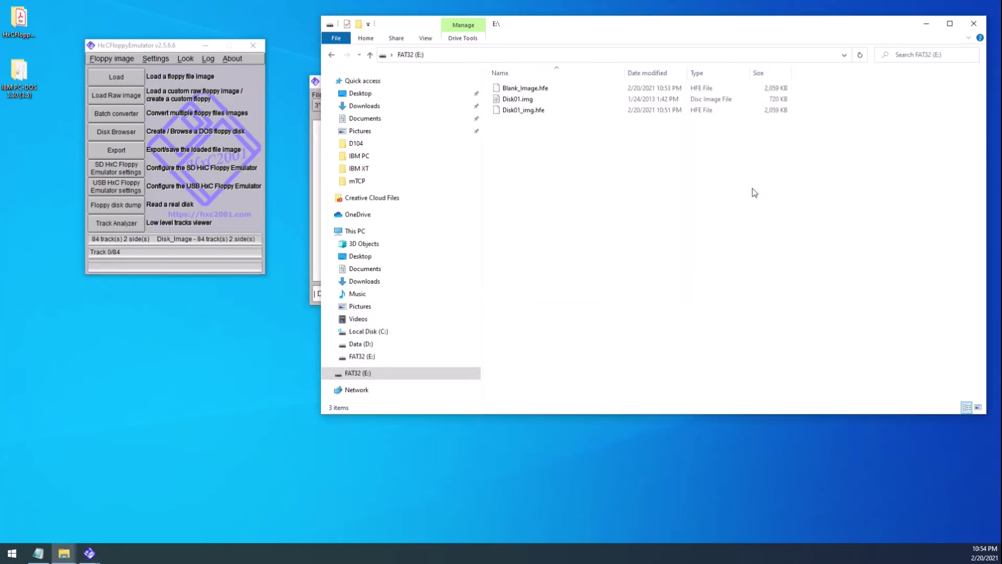
{"action": "right_click", "coordinate": [753, 189]}
{"action": "left_click", "coordinate": [779, 231]}
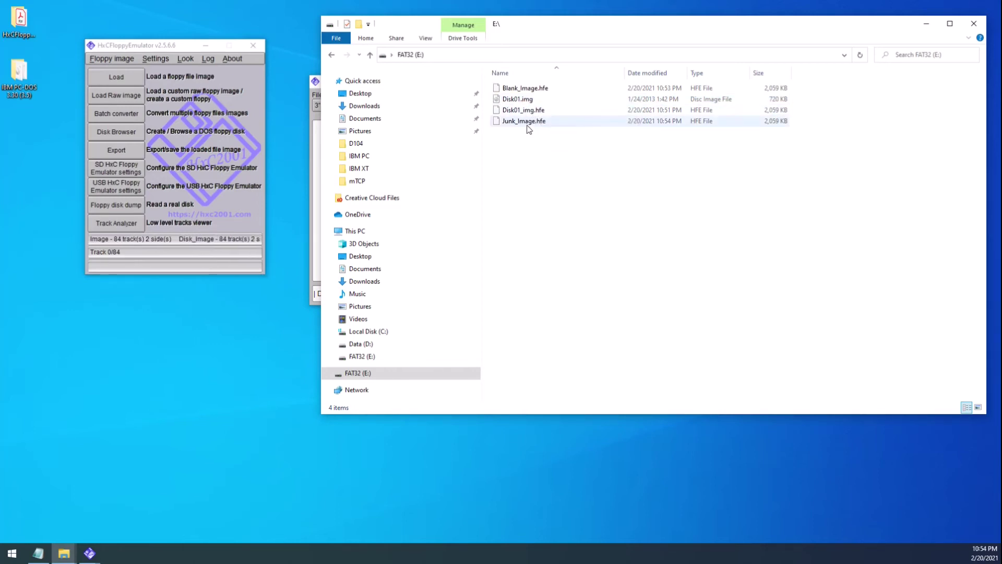
- Bring the disk browser forward and start a new empty 720KB disk
{"action": "left_click", "coordinate": [314, 143]}
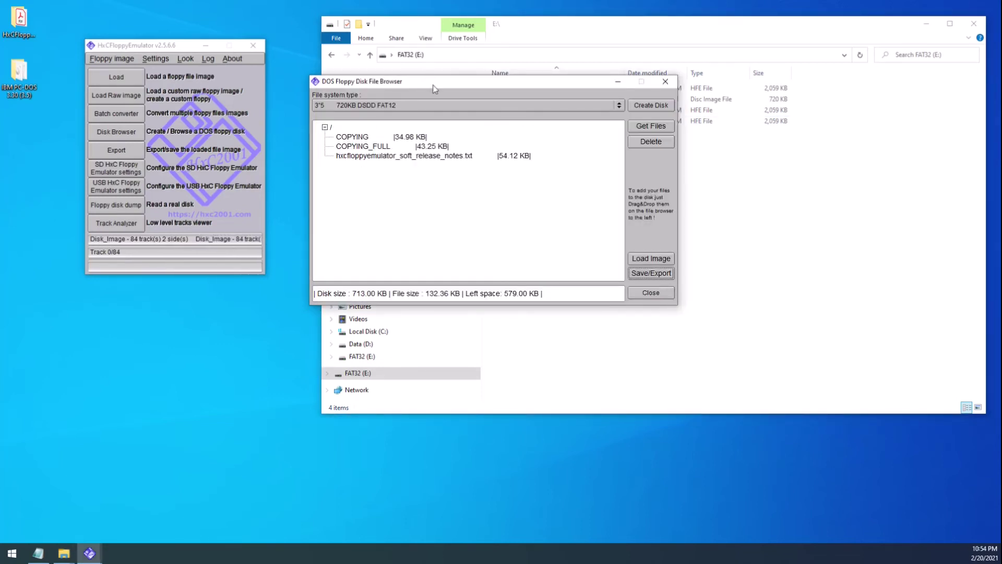
{"action": "left_click_drag", "start_coordinate": [435, 84], "coordinate": [260, 164]}
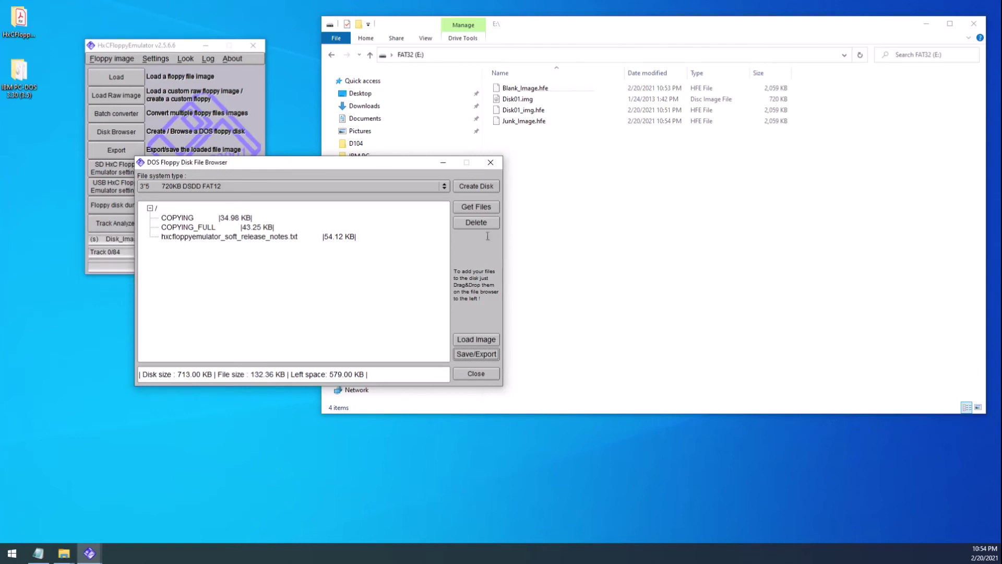
{"action": "left_click", "coordinate": [487, 186]}
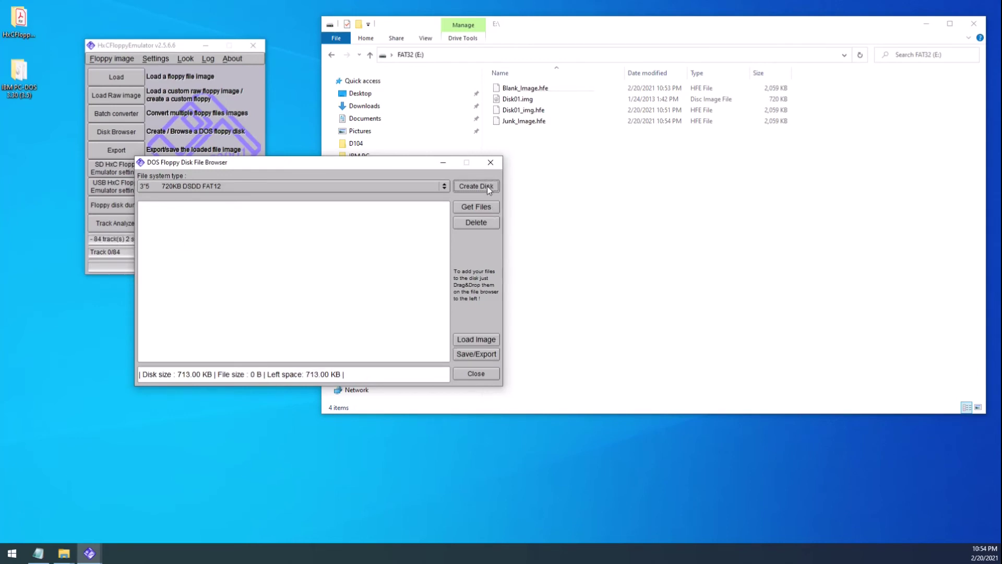
- Try adding Junk_Image.hfe to the blank disk, which fails for space, then bring up the Load image dialog
{"action": "left_click_drag", "start_coordinate": [416, 164], "coordinate": [363, 152]}
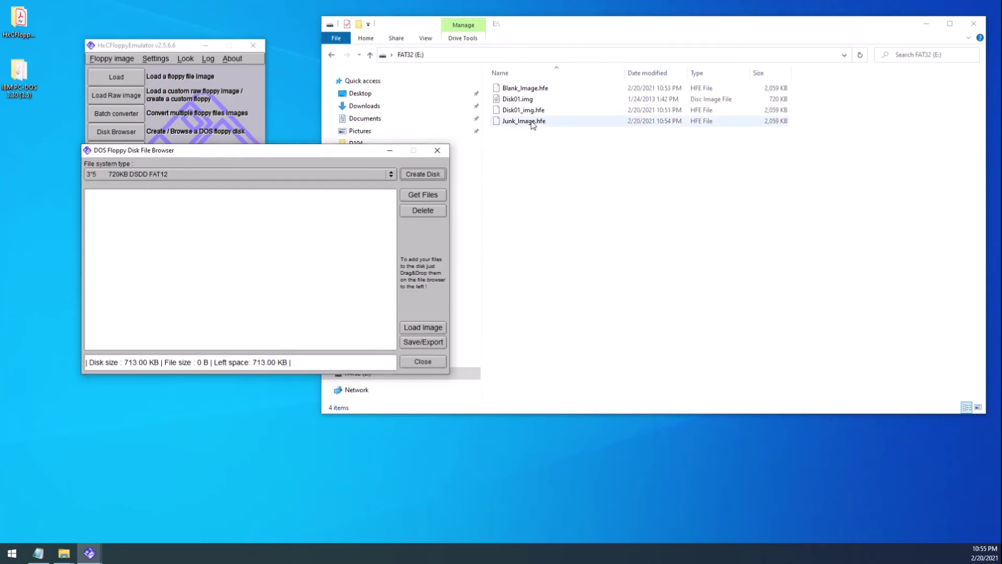
{"action": "left_click_drag", "start_coordinate": [532, 125], "coordinate": [316, 233]}
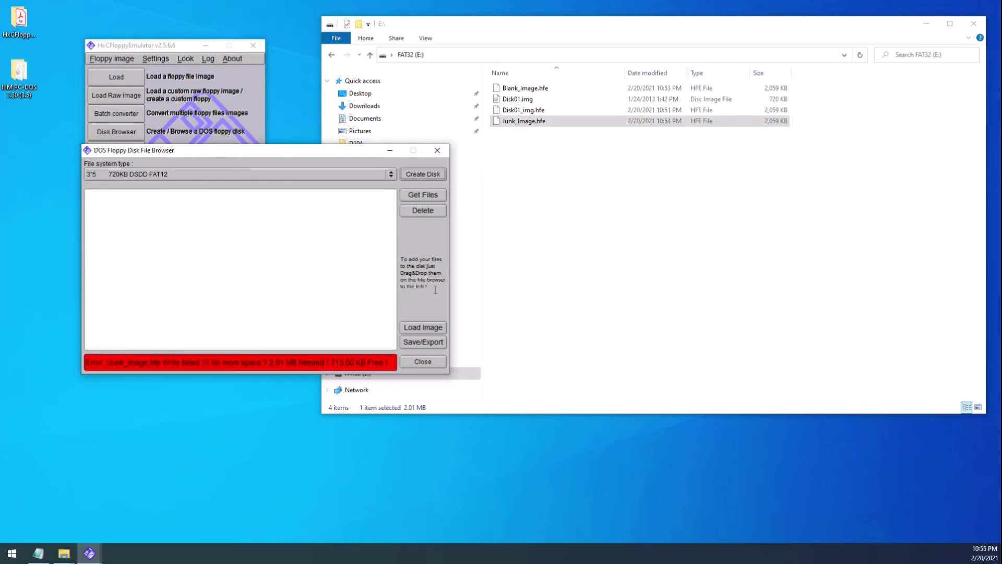
{"action": "left_click", "coordinate": [428, 328]}
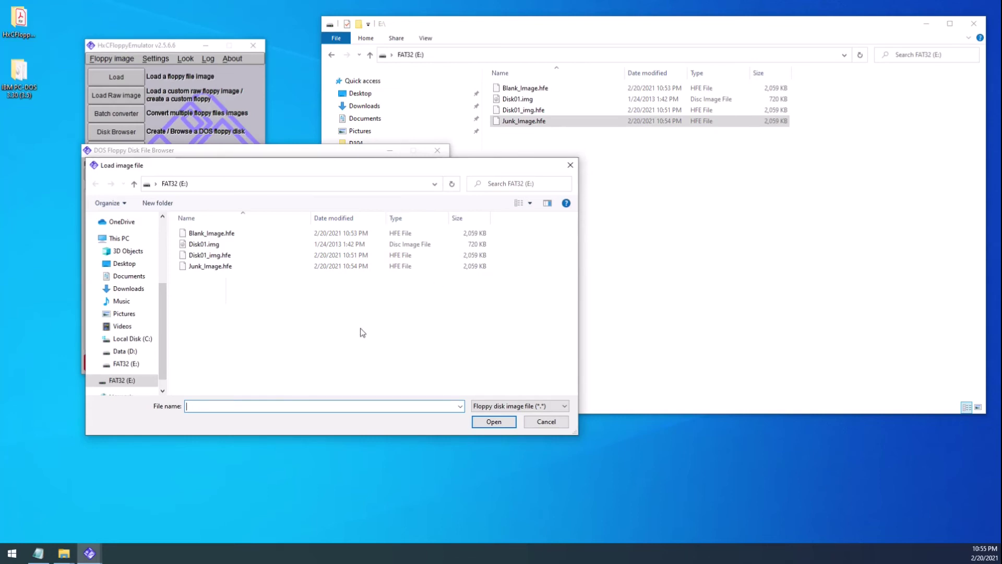
- Reload Junk_Image.hfe, check its three files including COPYING_FULL, and bring up Save/Export
{"action": "double_click", "coordinate": [216, 267]}
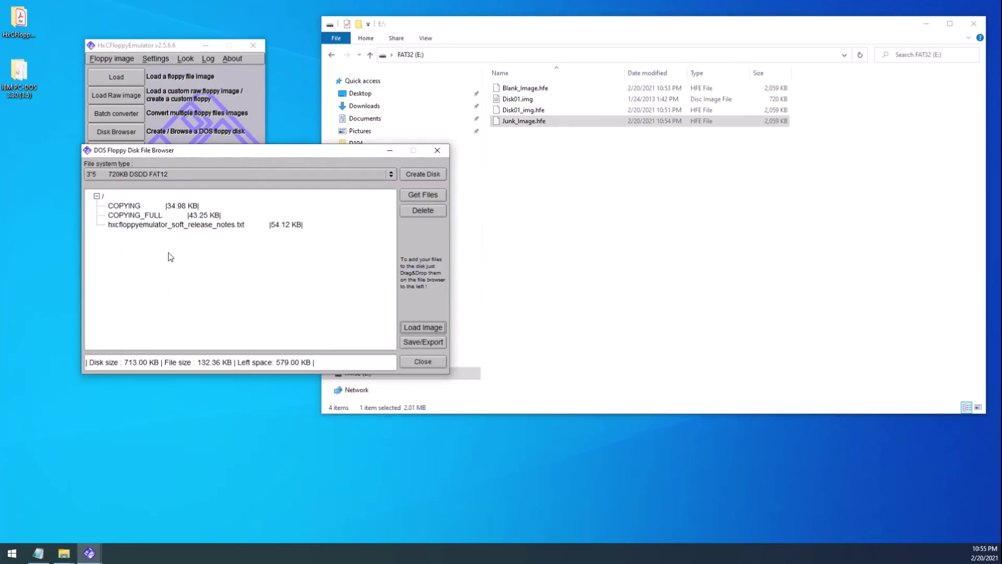
{"action": "left_click", "coordinate": [159, 216]}
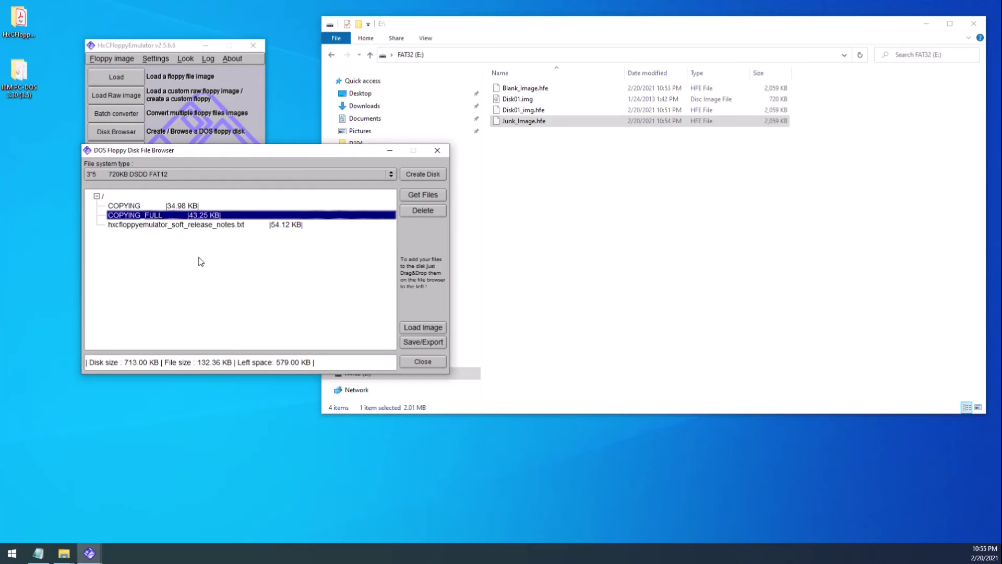
{"action": "left_click", "coordinate": [235, 244]}
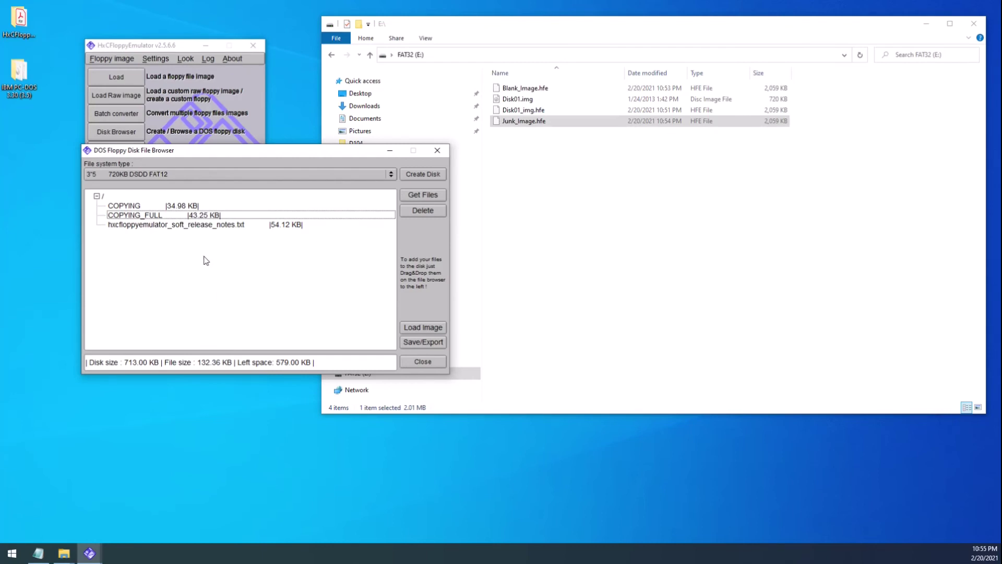
{"action": "left_click", "coordinate": [427, 344]}
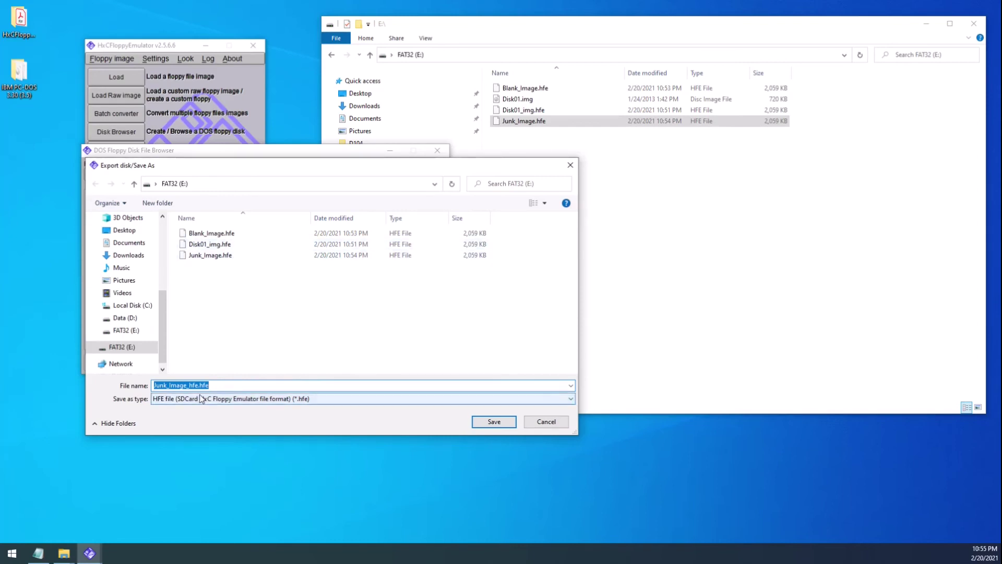
- Cancel the export and close the DOS Floppy Disk File Browser, keeping Junk_Image.hfe loaded
{"action": "left_click", "coordinate": [529, 421]}
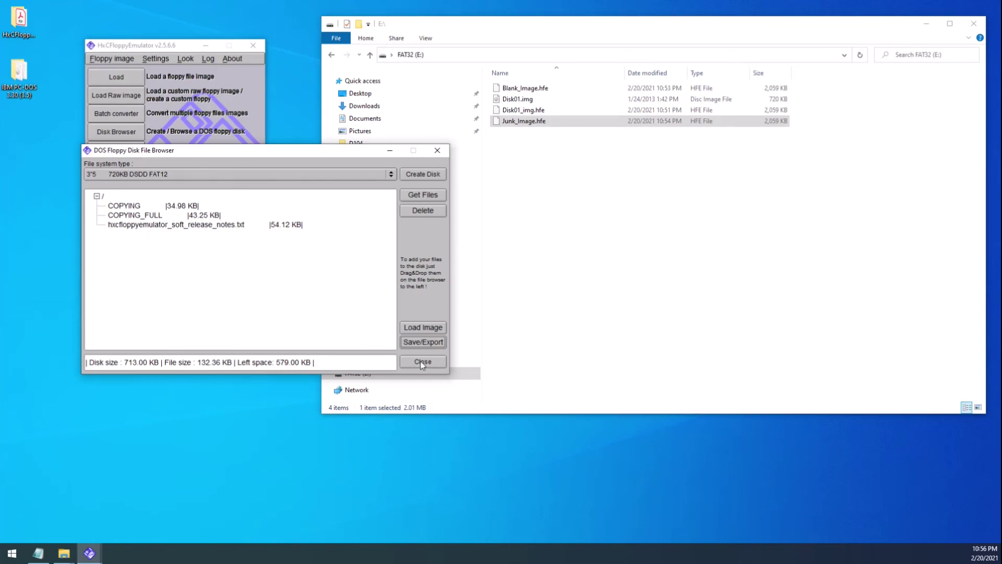
{"action": "left_click", "coordinate": [423, 362]}
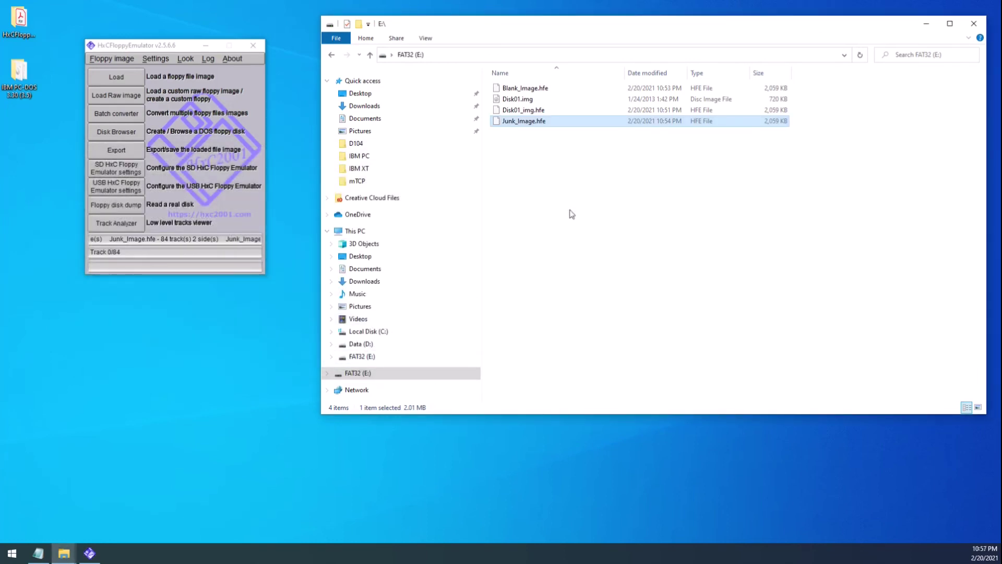